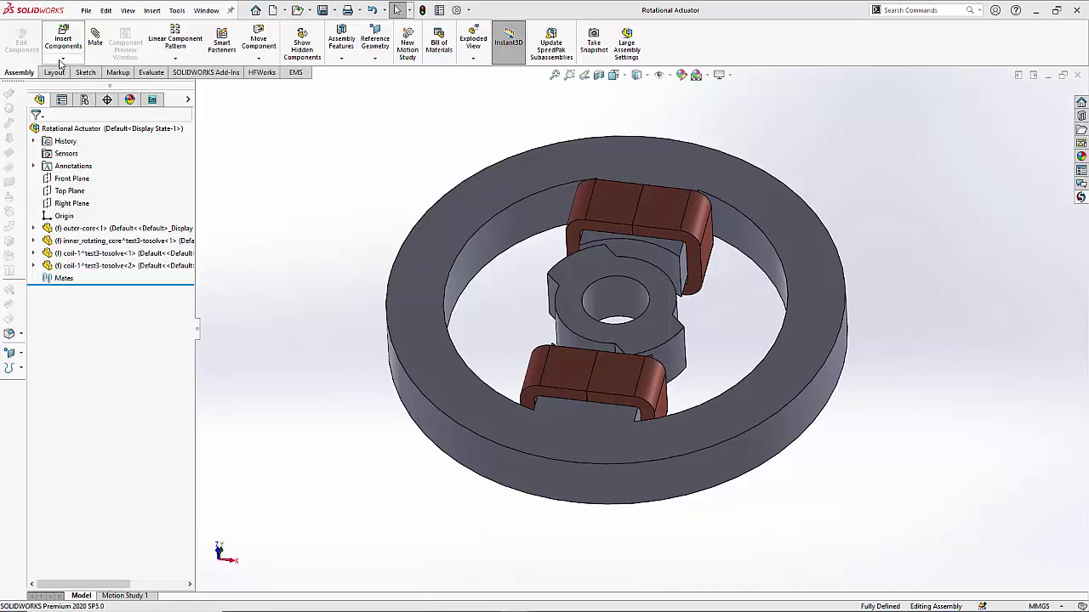
# Add a new in-context part, Part2, sketching on its Front Plane viewed normal-to
pyautogui.click(62, 59)
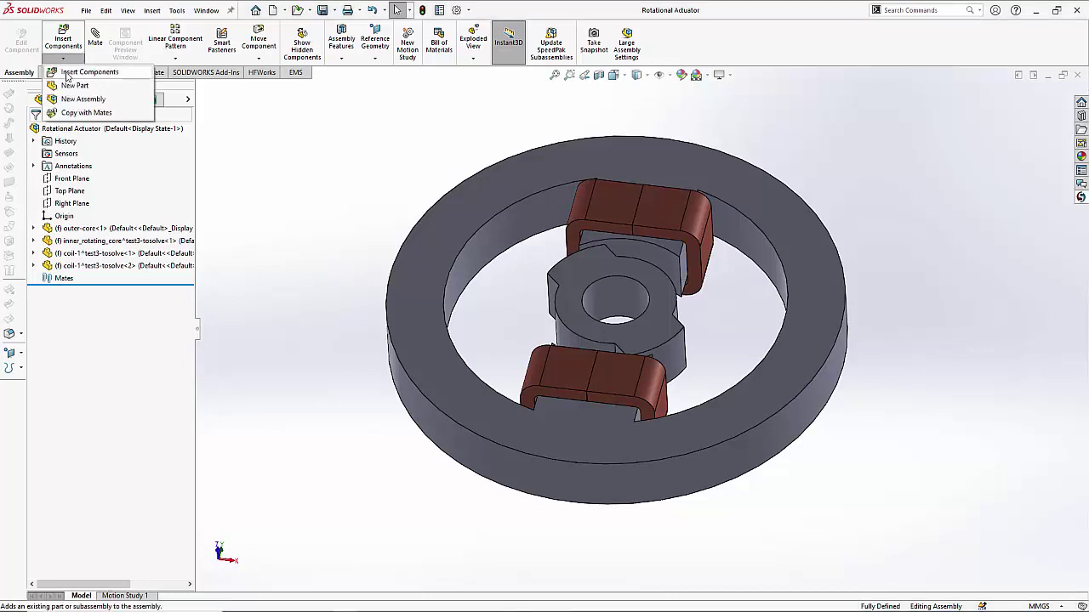
pyautogui.click(74, 85)
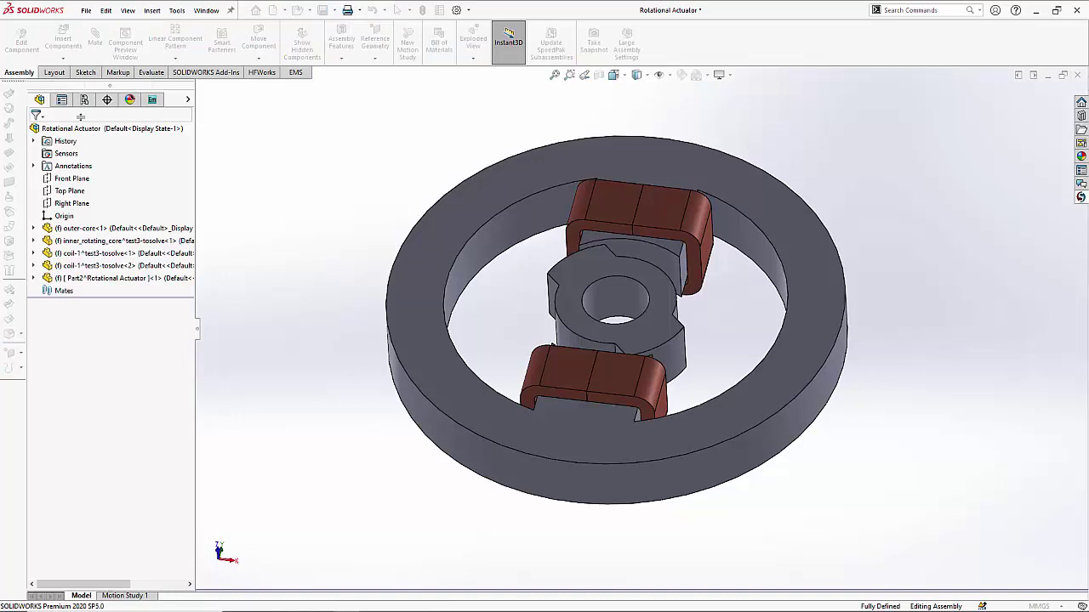
pyautogui.click(79, 179)
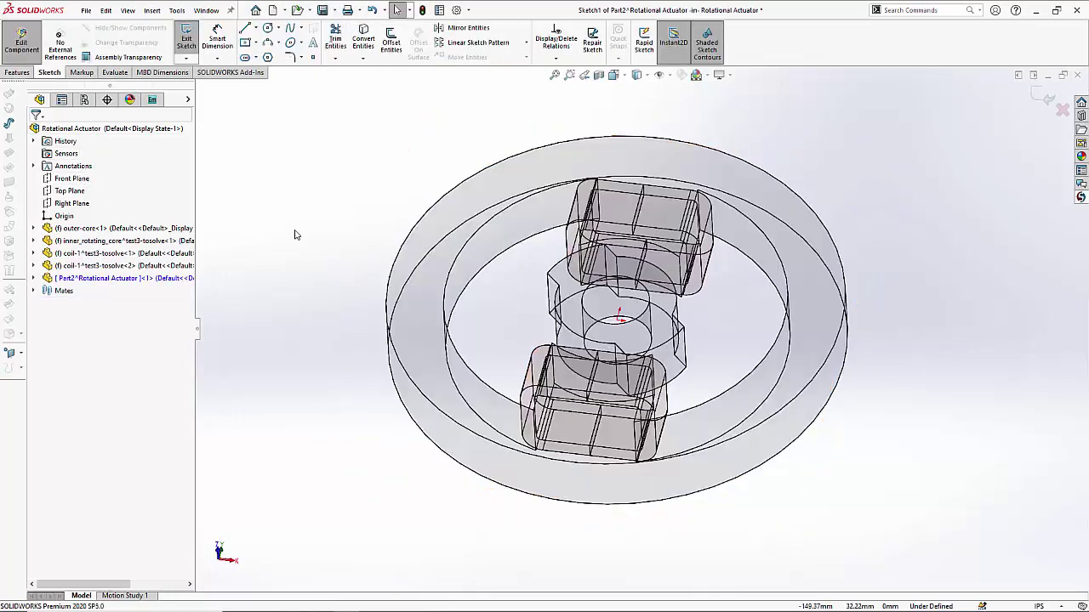
pyautogui.press('space')
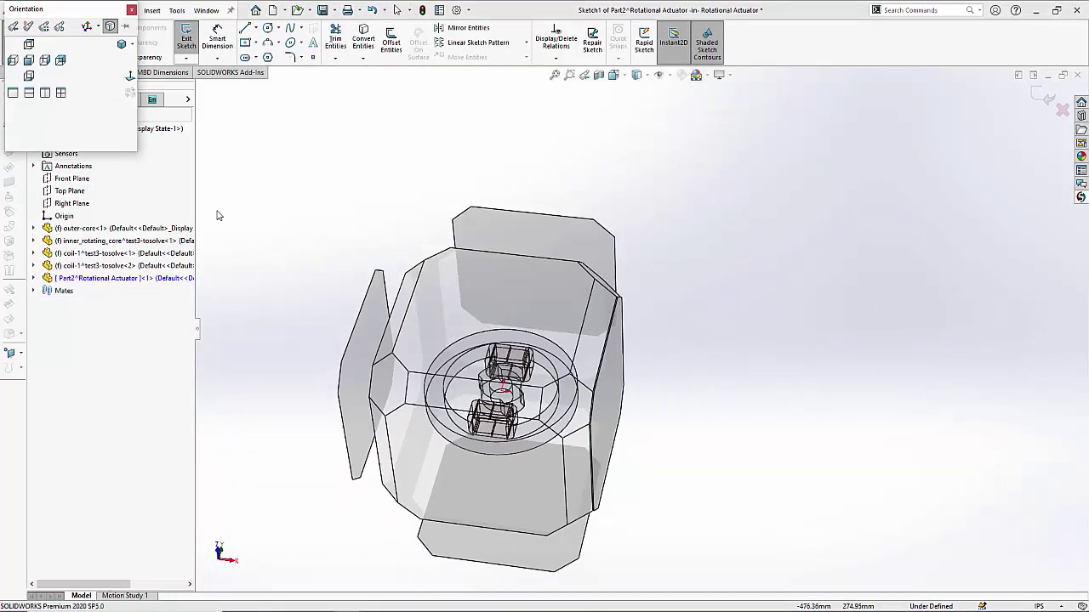
pyautogui.click(129, 76)
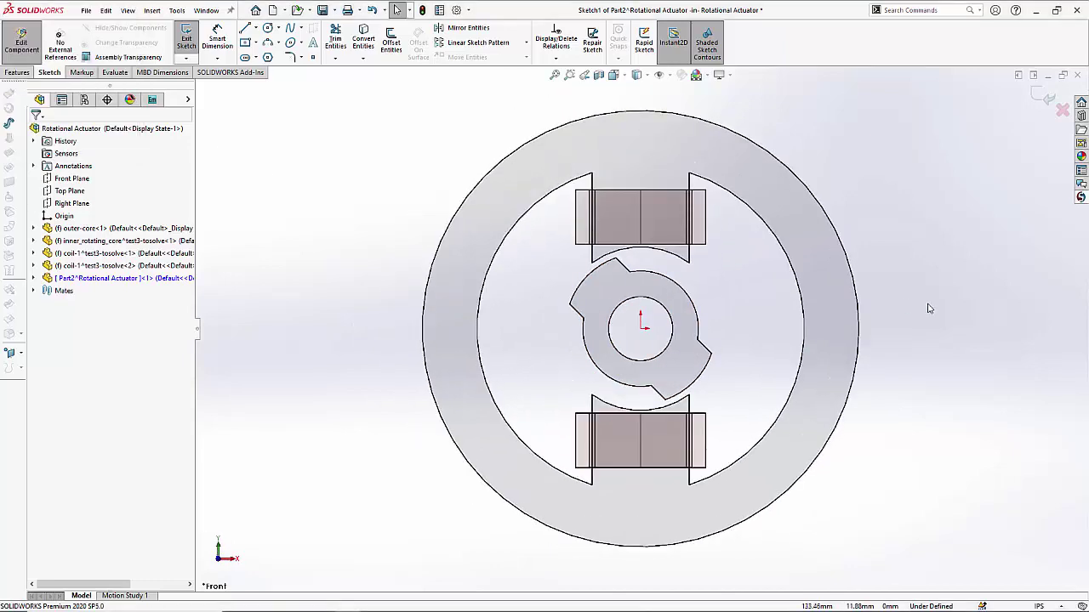
# Sketch a circle centred on the origin with a radius large enough to enclose the rotor
pyautogui.click(267, 28)
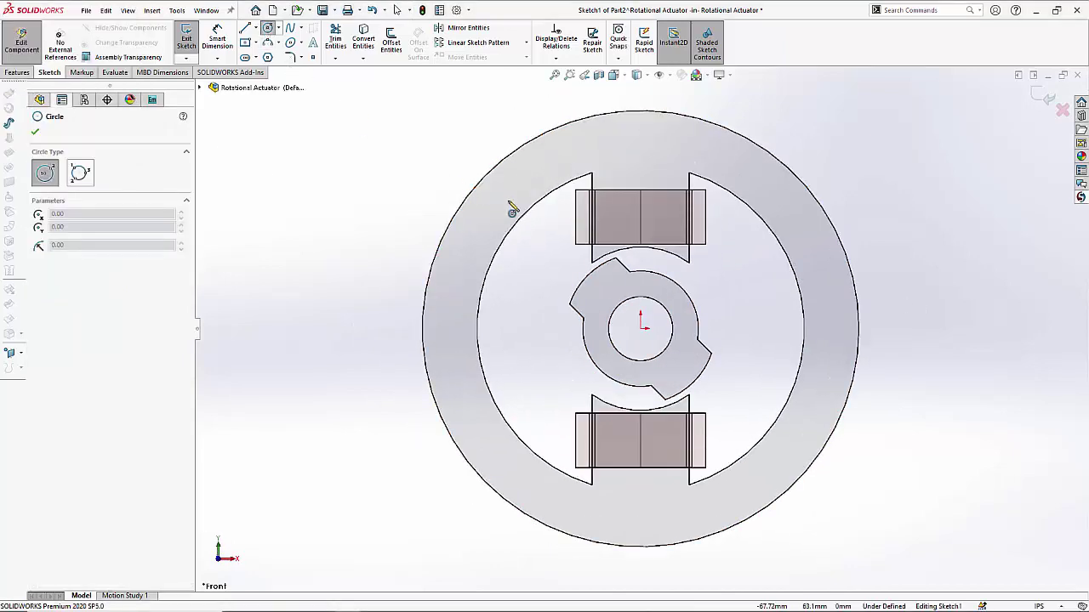
pyautogui.click(642, 331)
pyautogui.scroll(-2, 634, 319)
pyautogui.scroll(4, 622, 302)
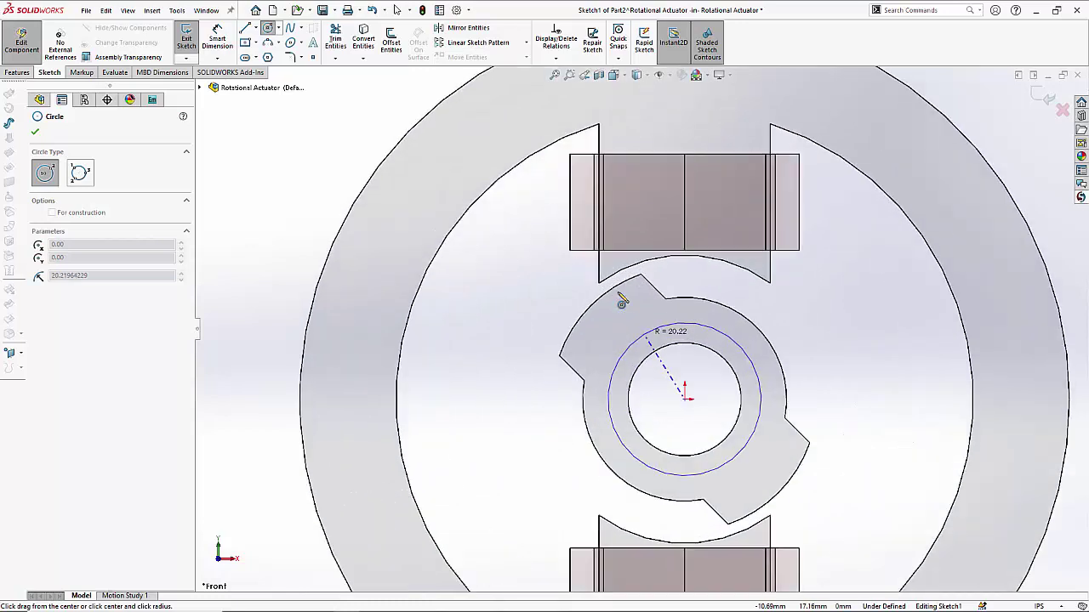
pyautogui.click(603, 290)
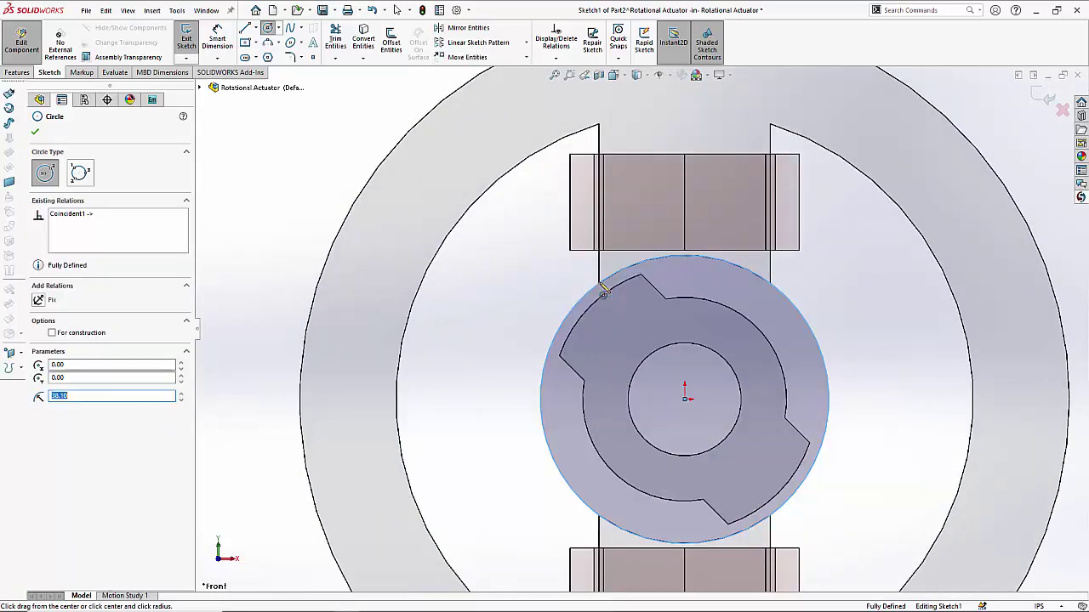
pyautogui.press('Escape')
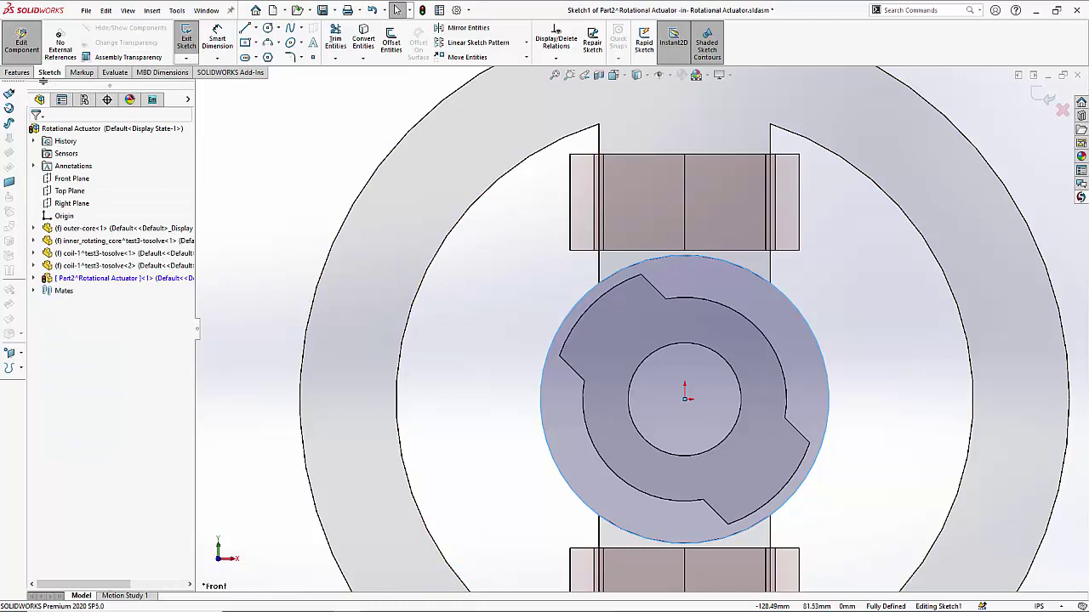
pyautogui.click(17, 72)
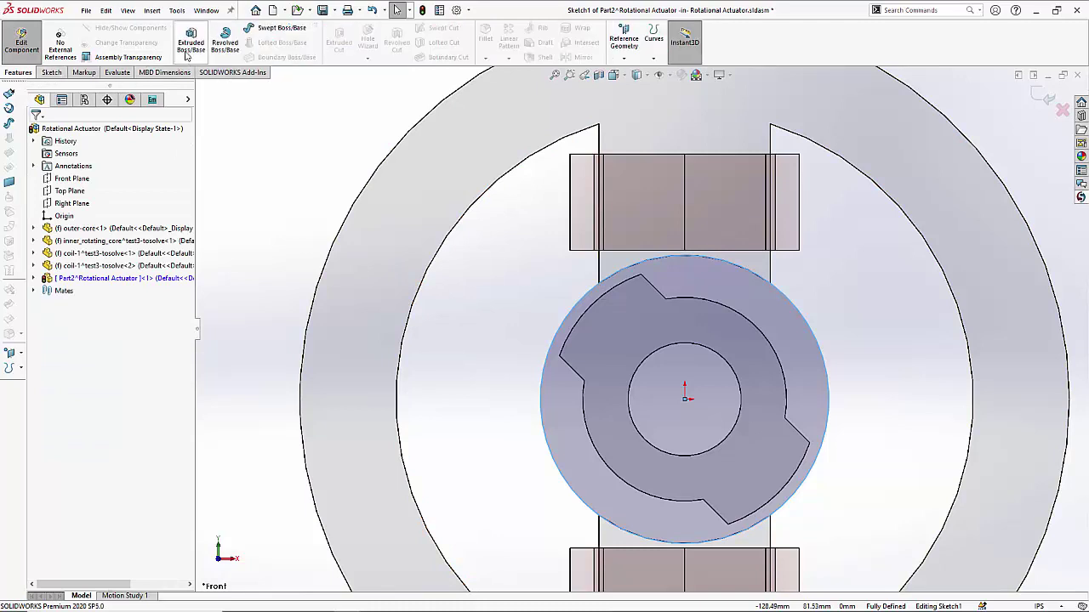
# Extrude the circle mid-plane to 1.10in, forming a solid cylinder around the rotor
pyautogui.click(190, 43)
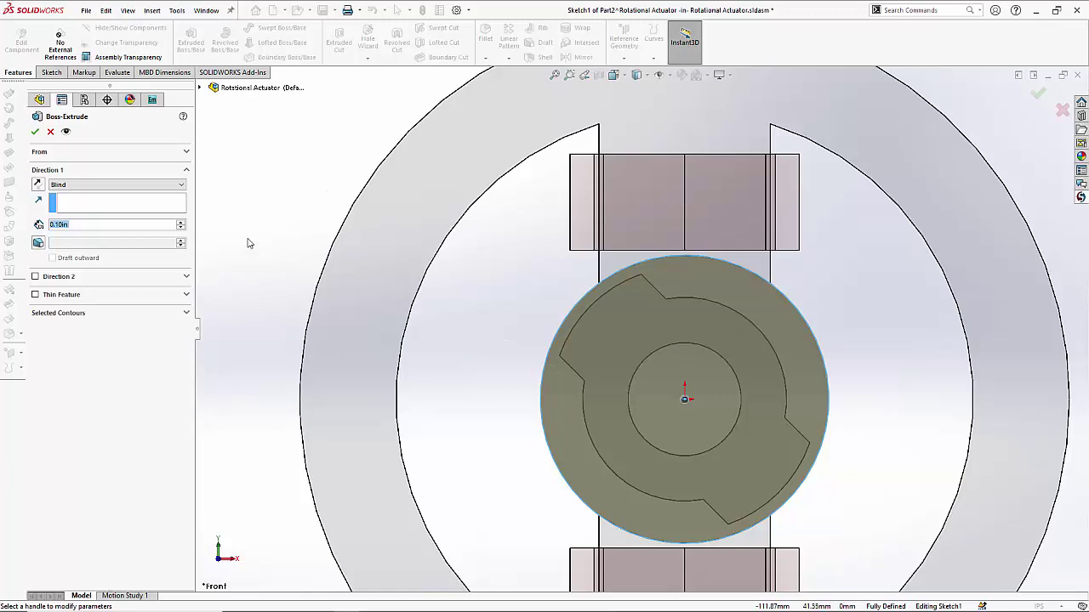
pyautogui.click(130, 187)
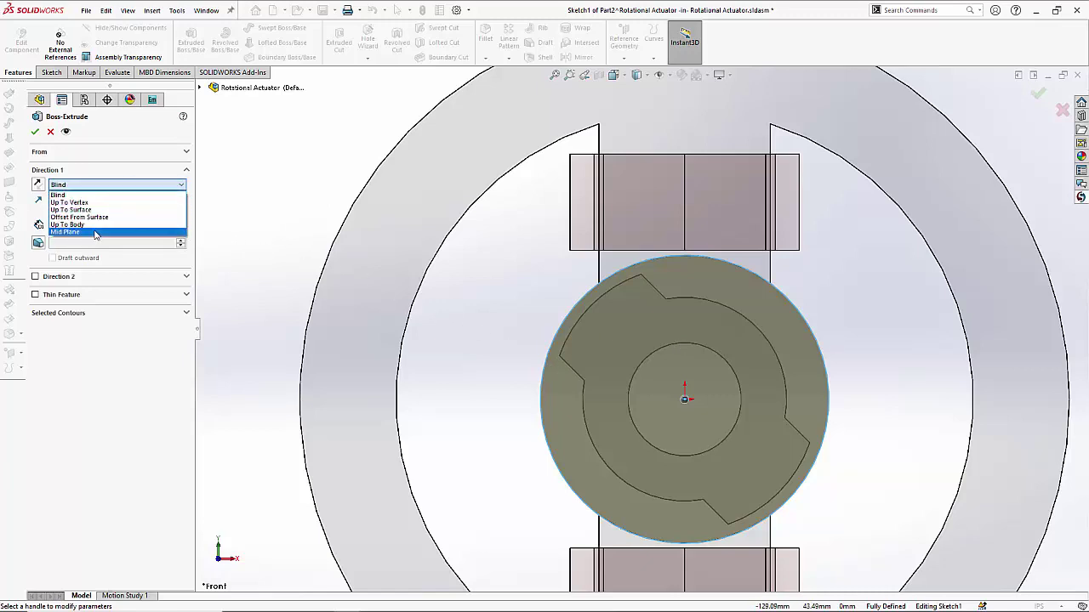
pyautogui.click(95, 232)
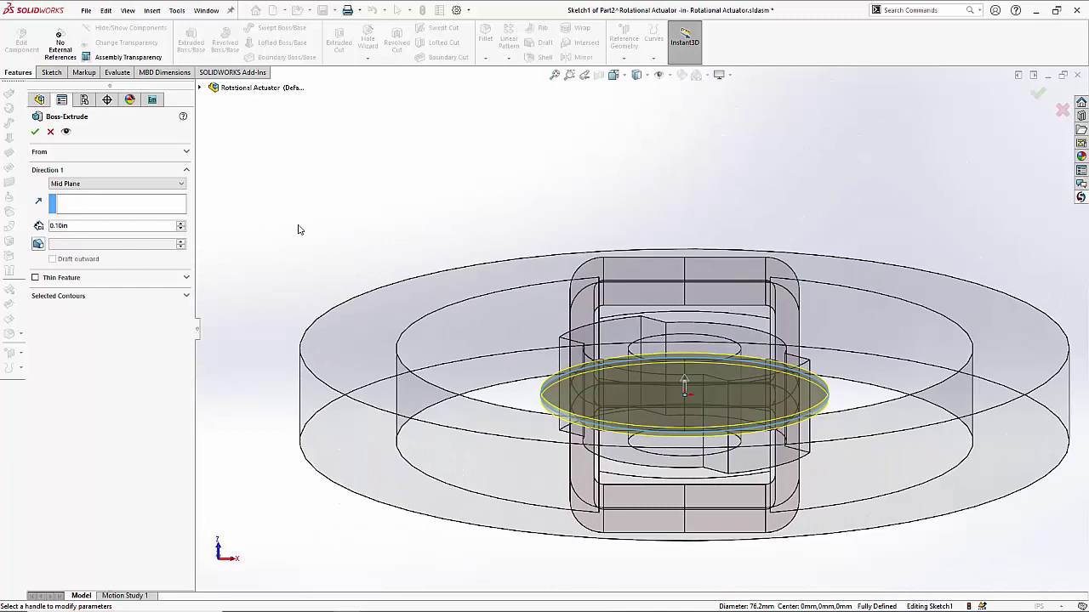
pyautogui.hotkey('ctrl', '1')
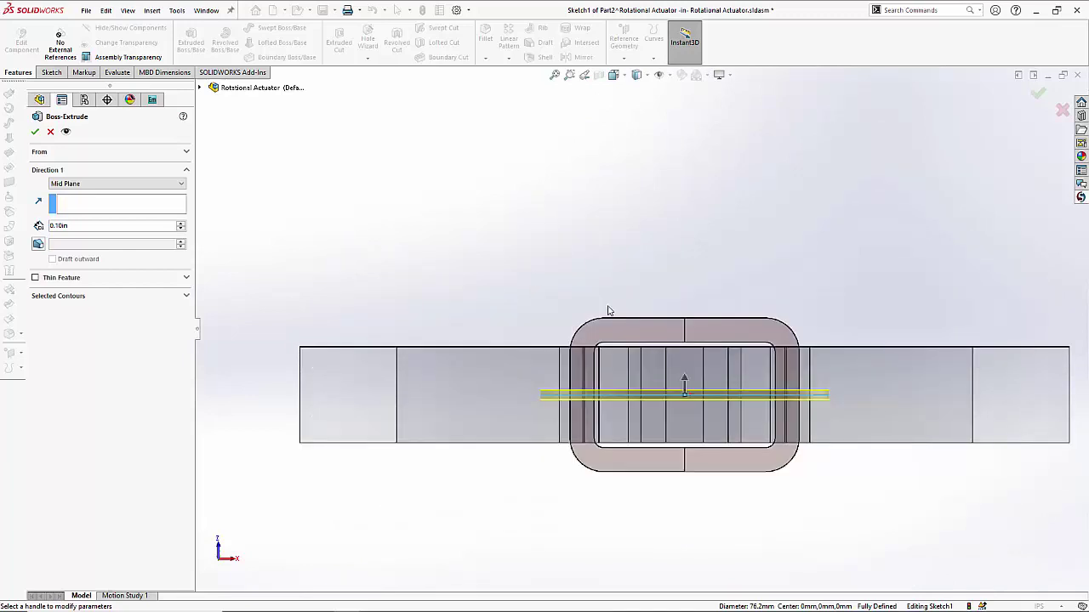
pyautogui.click(684, 384)
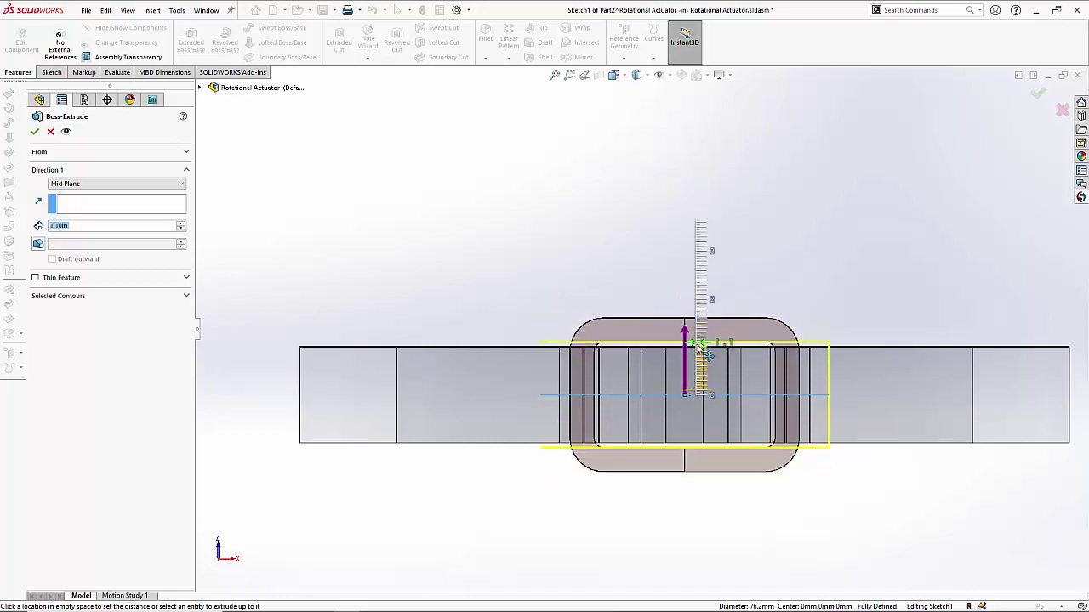
pyautogui.click(706, 353)
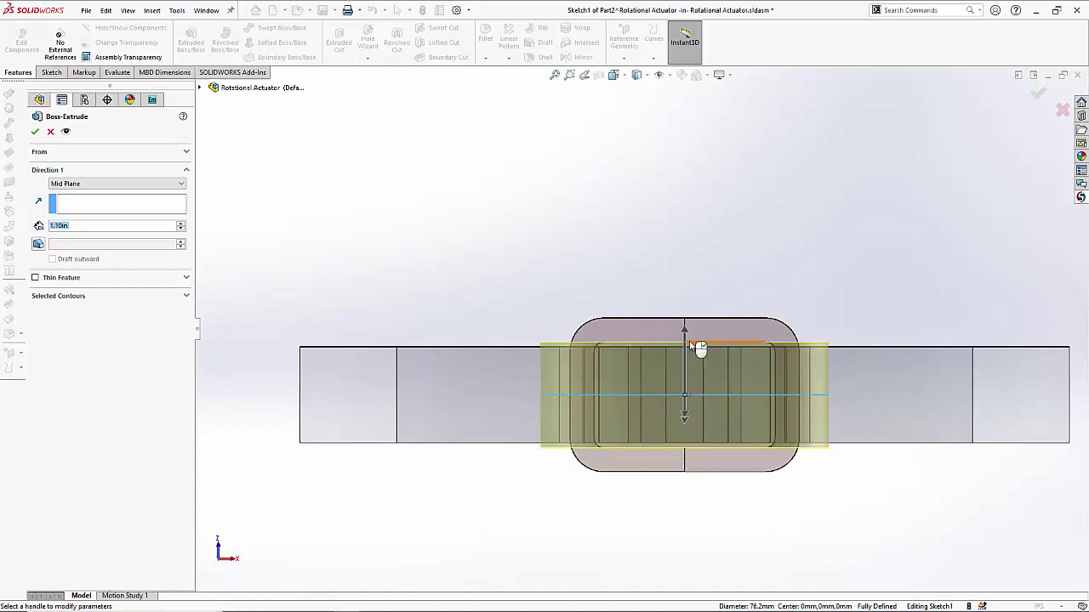
pyautogui.press('Down')
pyautogui.press('Down')
pyautogui.press('Down')
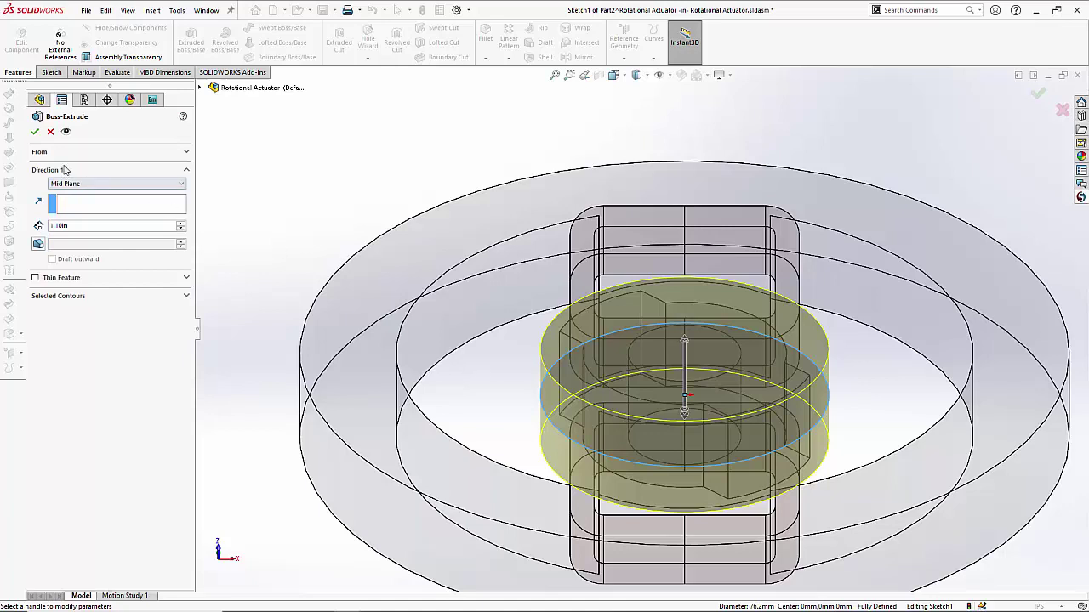
pyautogui.click(35, 131)
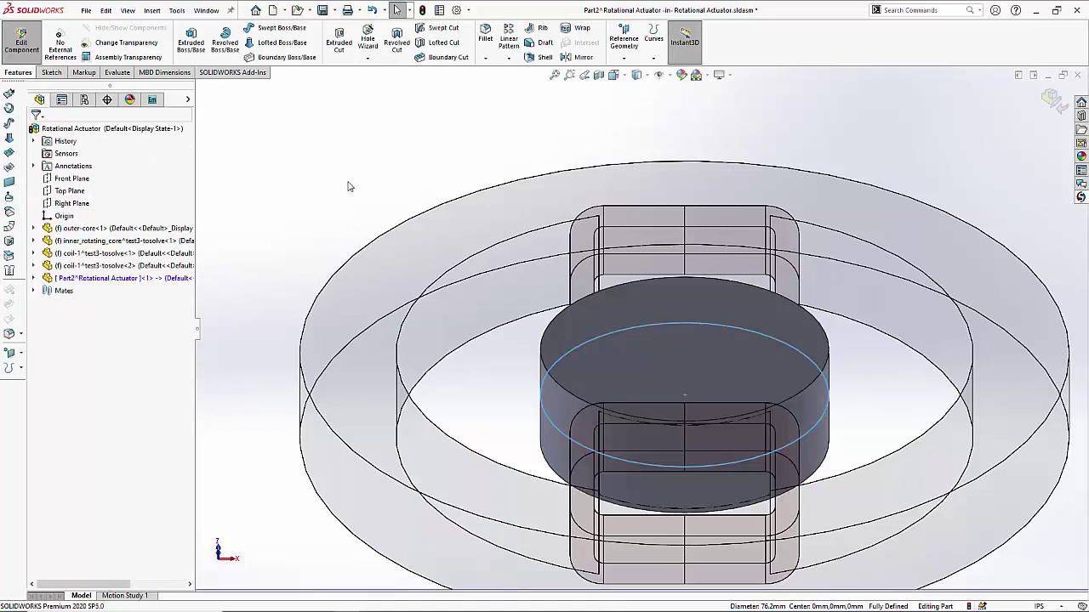
# Rename the Part2 component to air_inner
pyautogui.rightClick(146, 282)
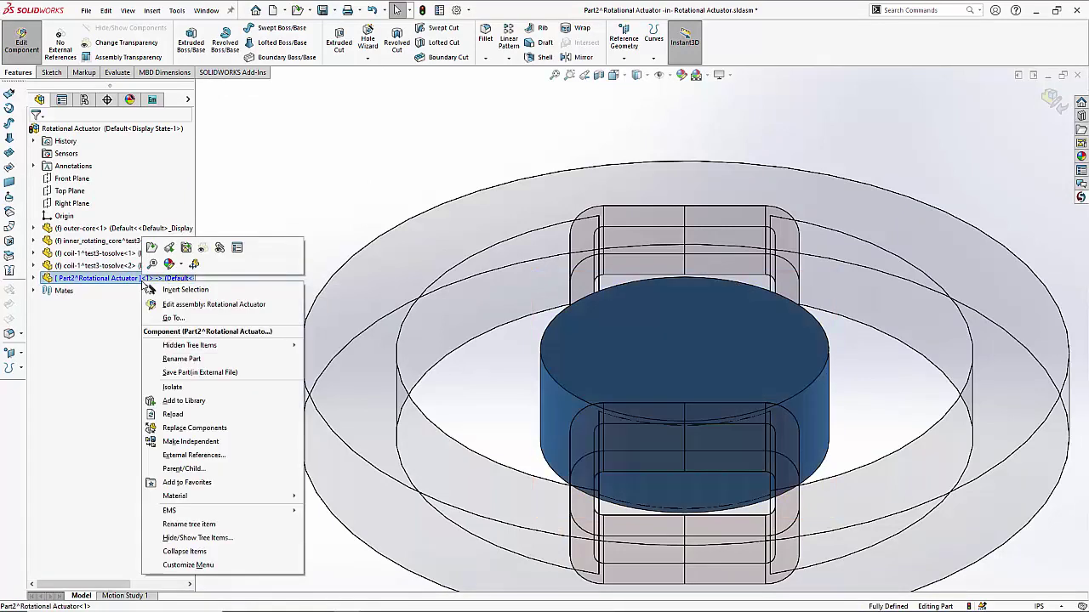
pyautogui.click(181, 358)
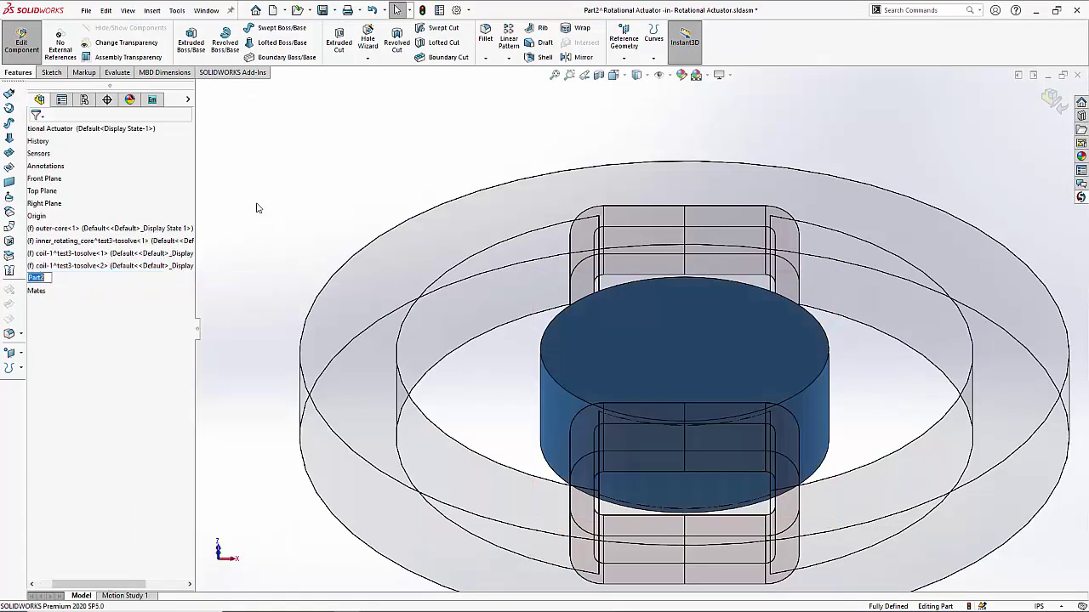
pyautogui.write('air_inner')
pyautogui.press('Return')
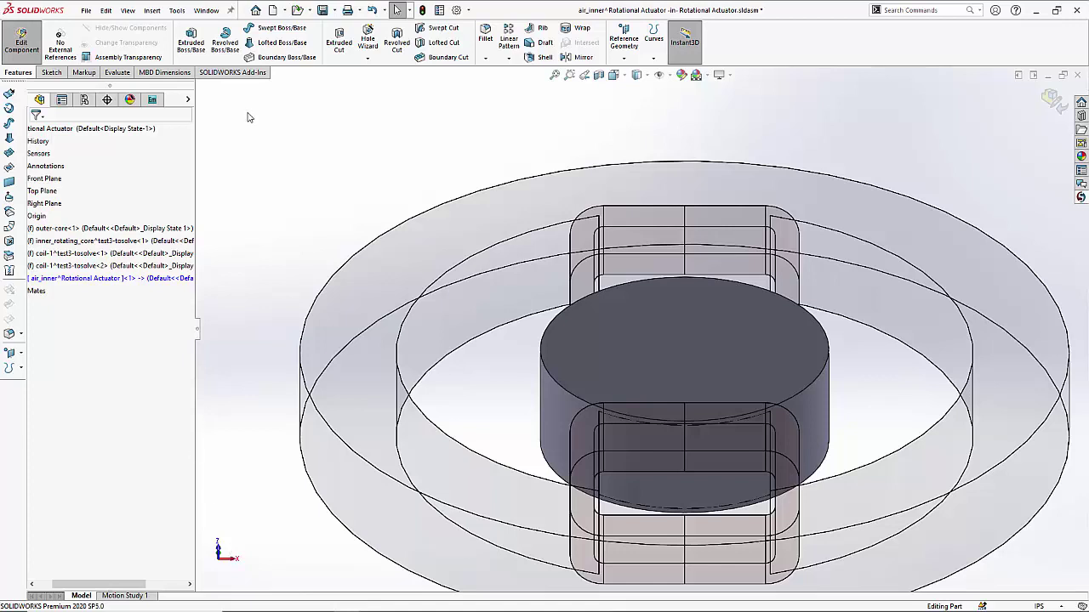
# Cut an inner_rotating_core cavity into air_inner, then return to the top-level assembly
pyautogui.click(159, 13)
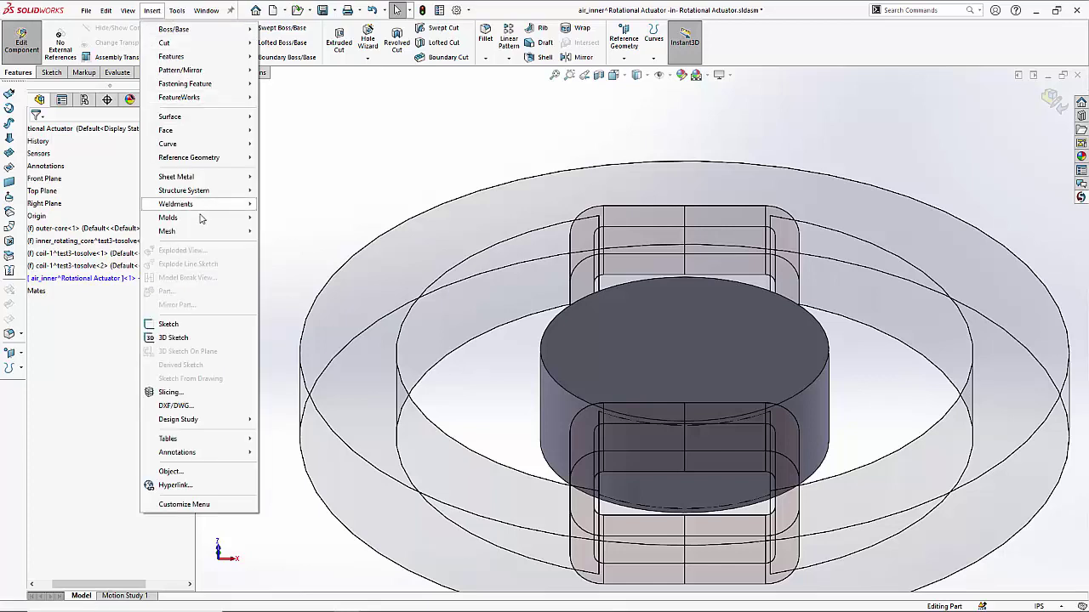
pyautogui.moveTo(202, 221)
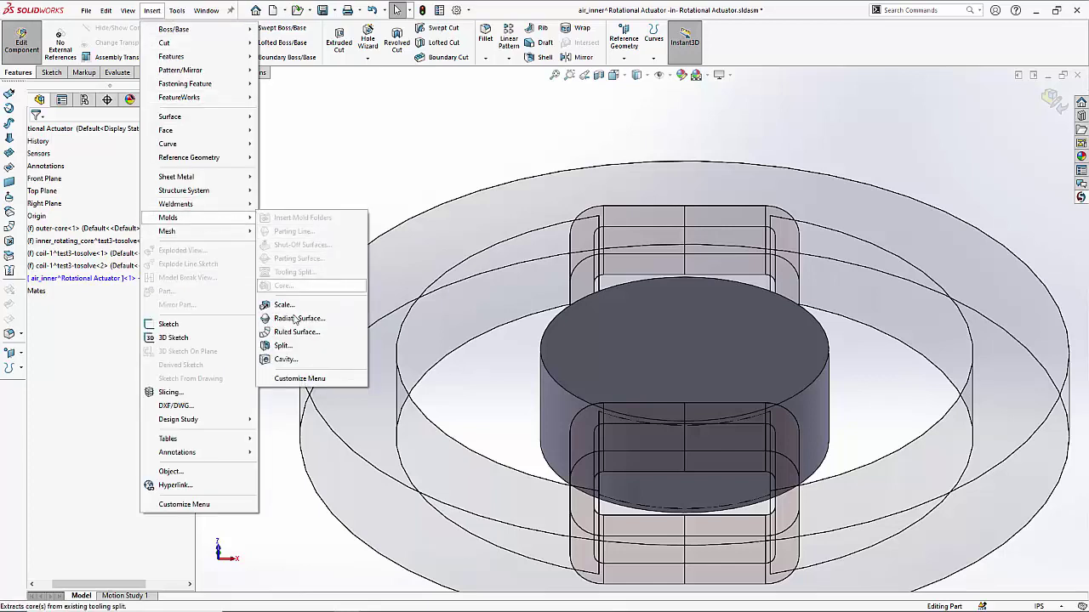
pyautogui.click(297, 360)
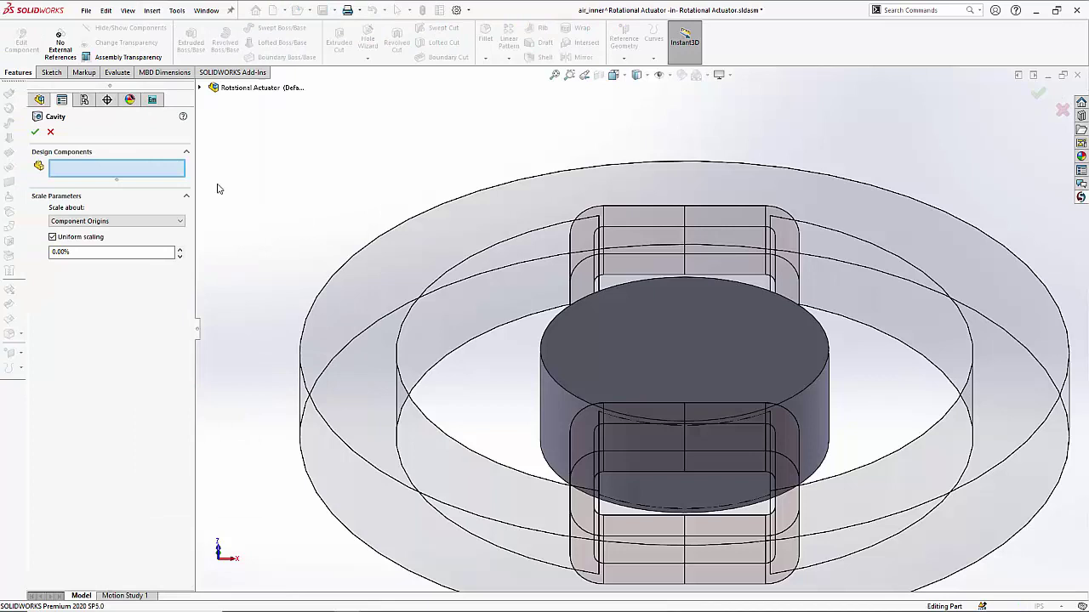
pyautogui.click(201, 88)
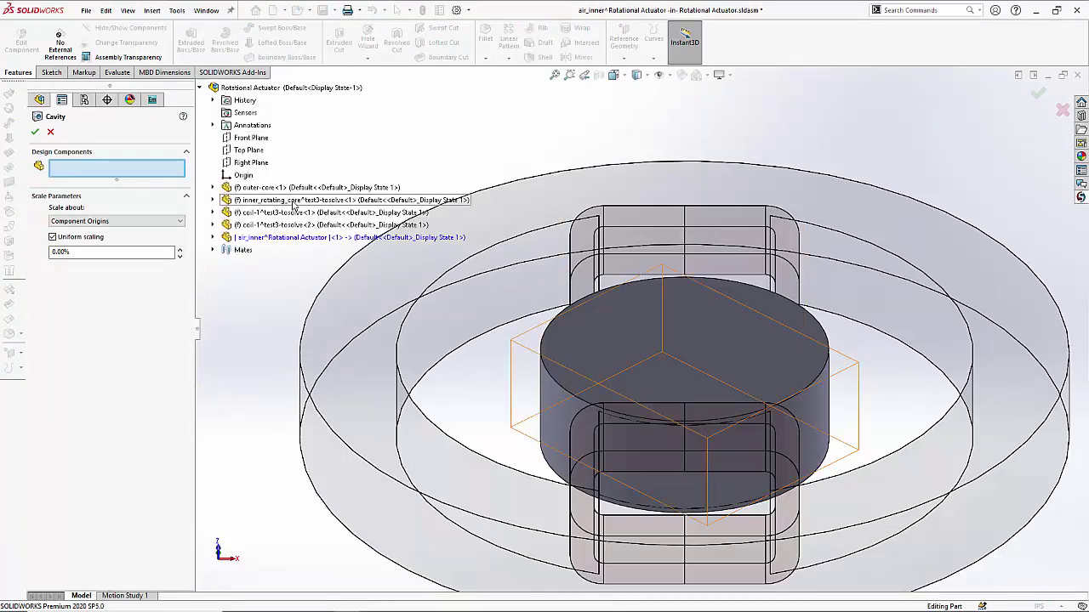
pyautogui.click(295, 201)
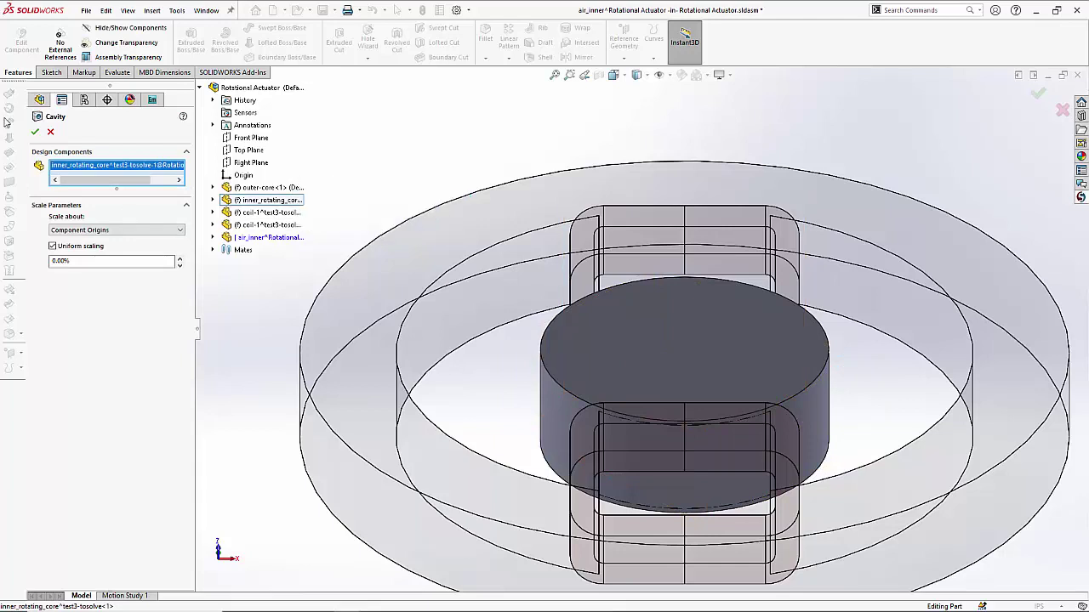
pyautogui.click(35, 132)
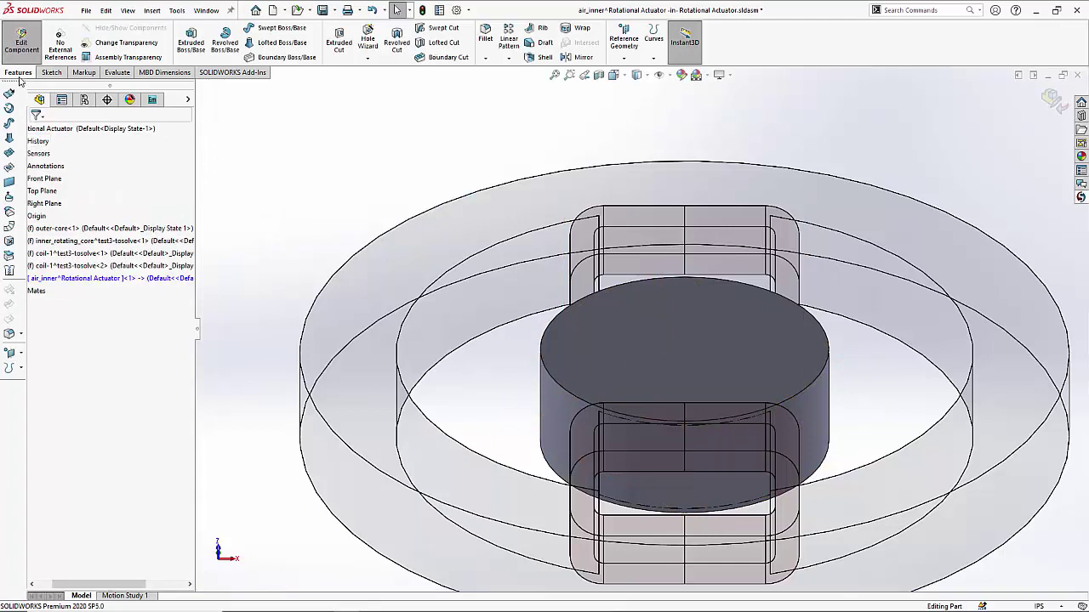
pyautogui.click(21, 43)
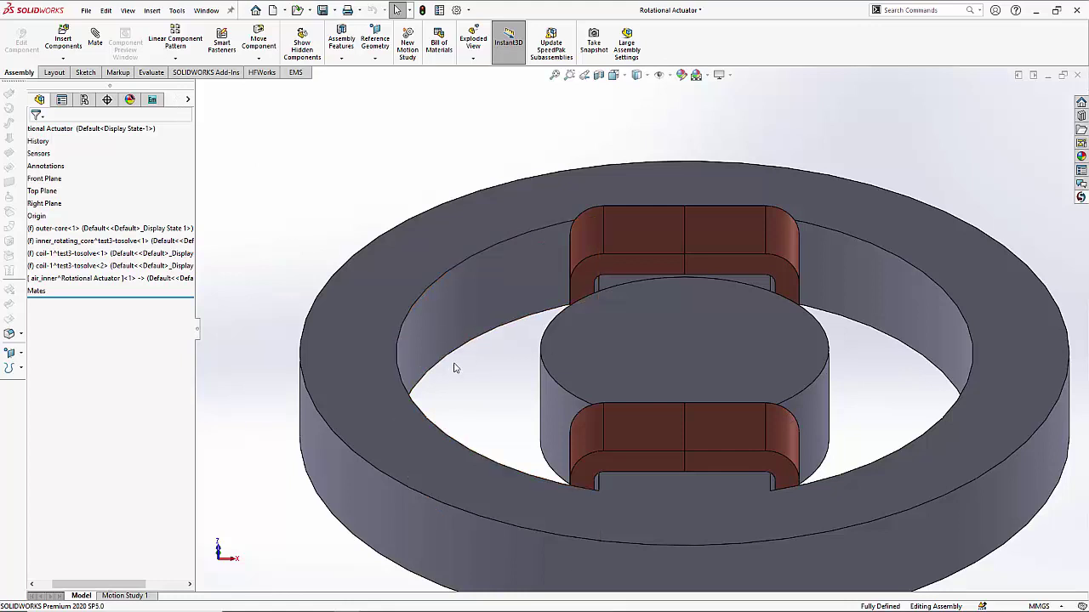
# Make the air_inner cylinder transparent
pyautogui.scroll(3, 496, 387)
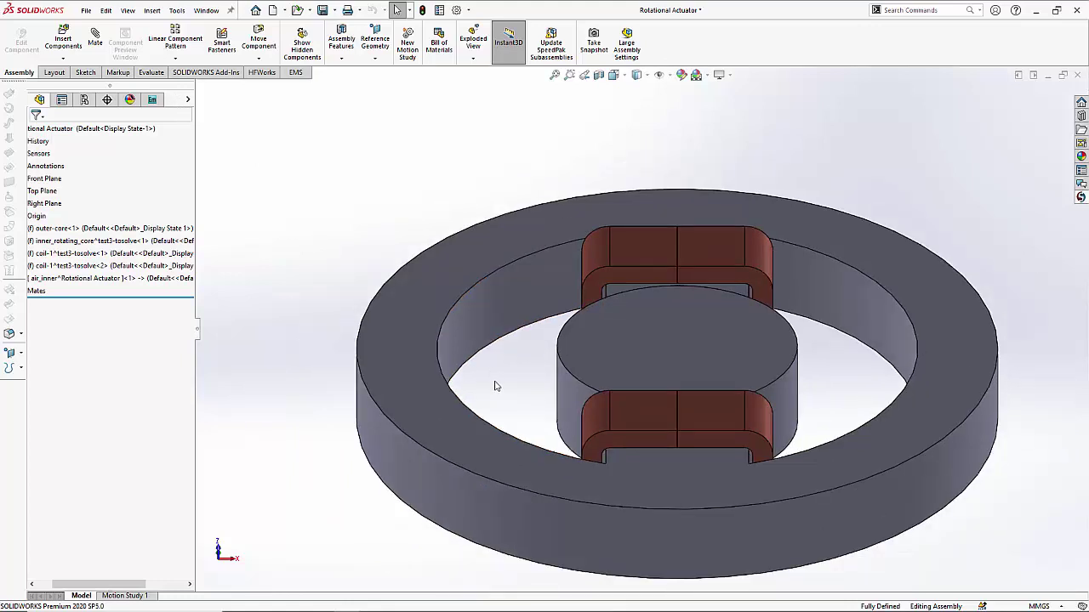
pyautogui.press('Up')
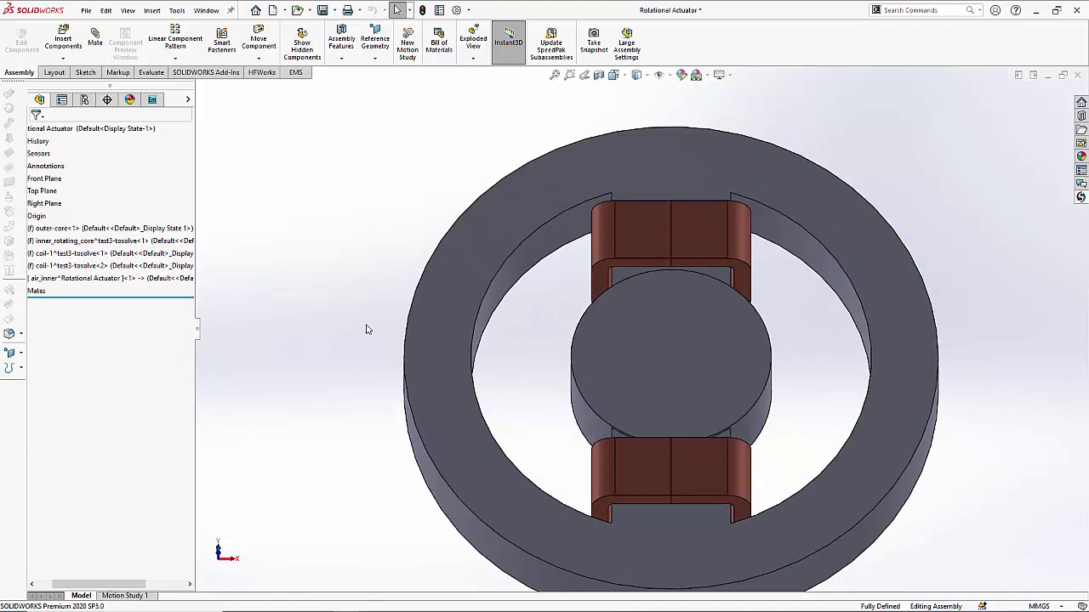
pyautogui.rightClick(651, 303)
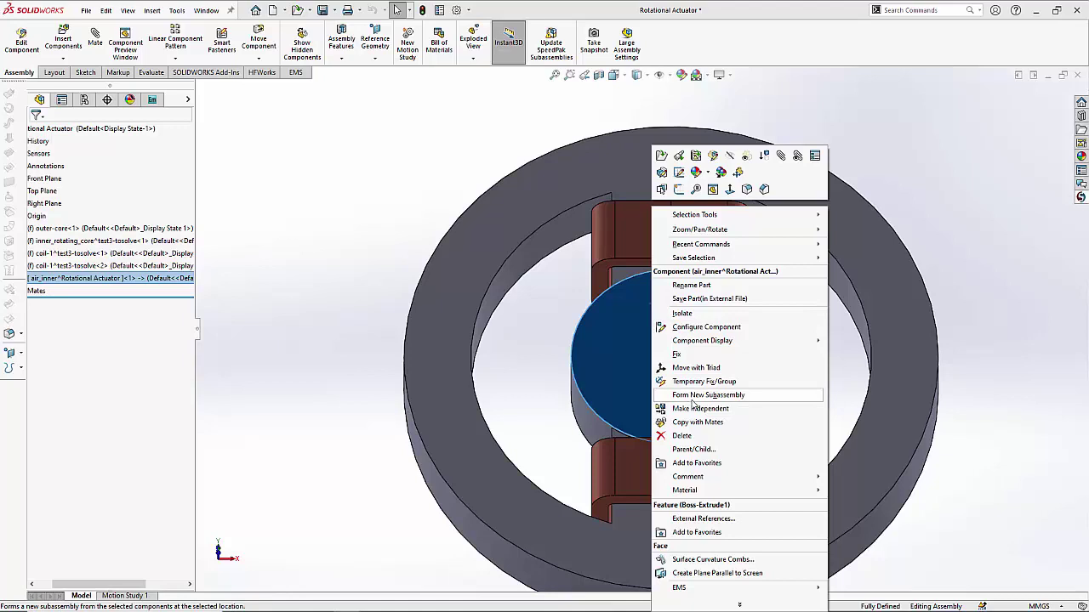
pyautogui.click(747, 156)
pyautogui.click(392, 222)
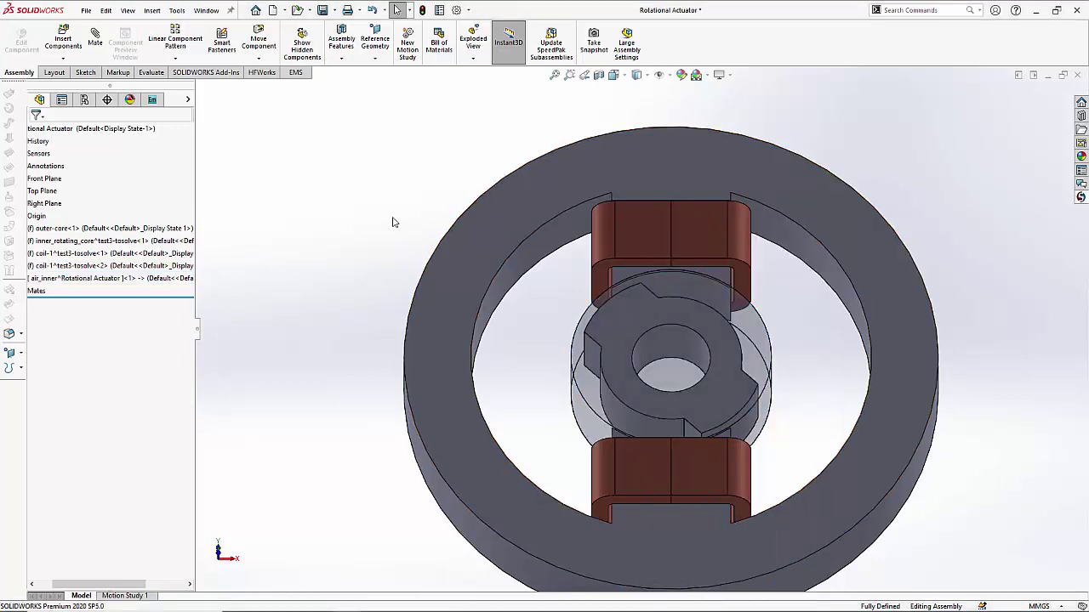
# Tilt, turn and zoom out to inspect the rotor's core and hole through the transparent cylinder
pyautogui.hotkey('ctrl', '6')
pyautogui.press('Down')
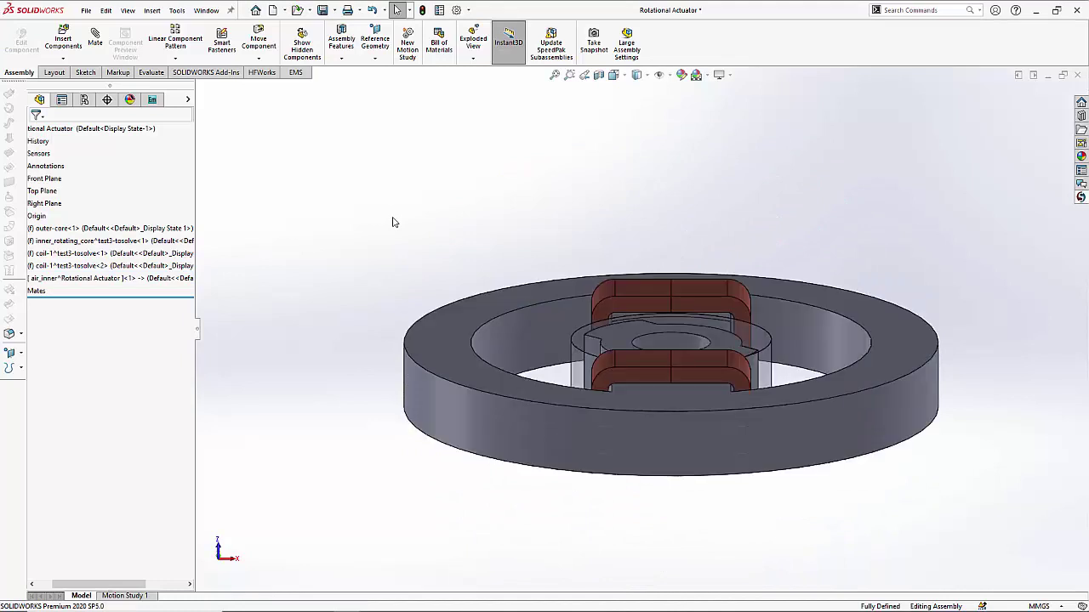
pyautogui.press('Down')
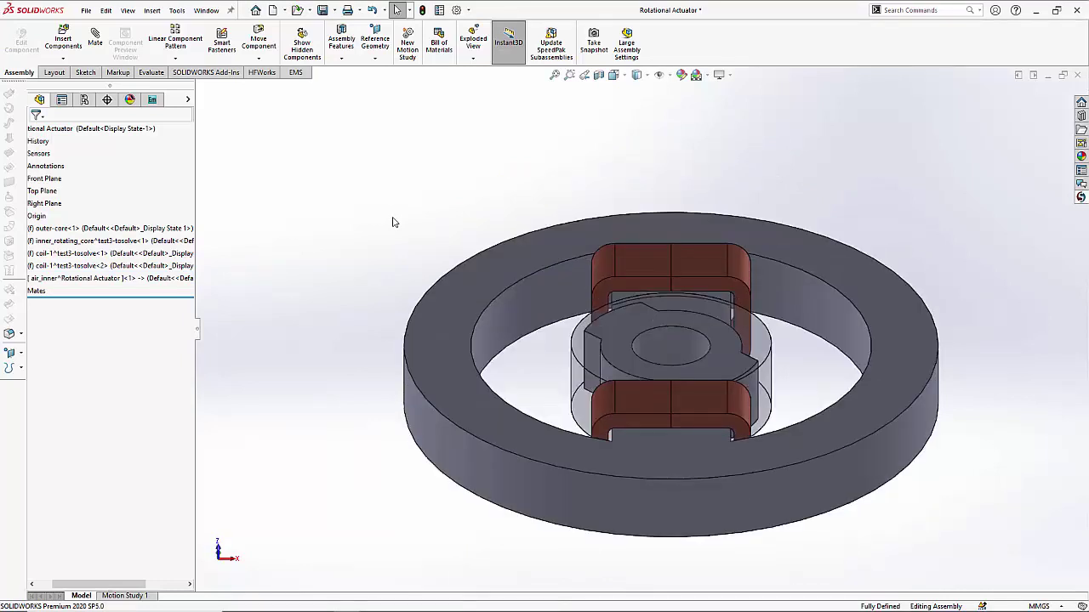
pyautogui.press('Right')
pyautogui.press('Right')
pyautogui.press('Right')
pyautogui.press('Right')
pyautogui.press('Right')
pyautogui.press('Right')
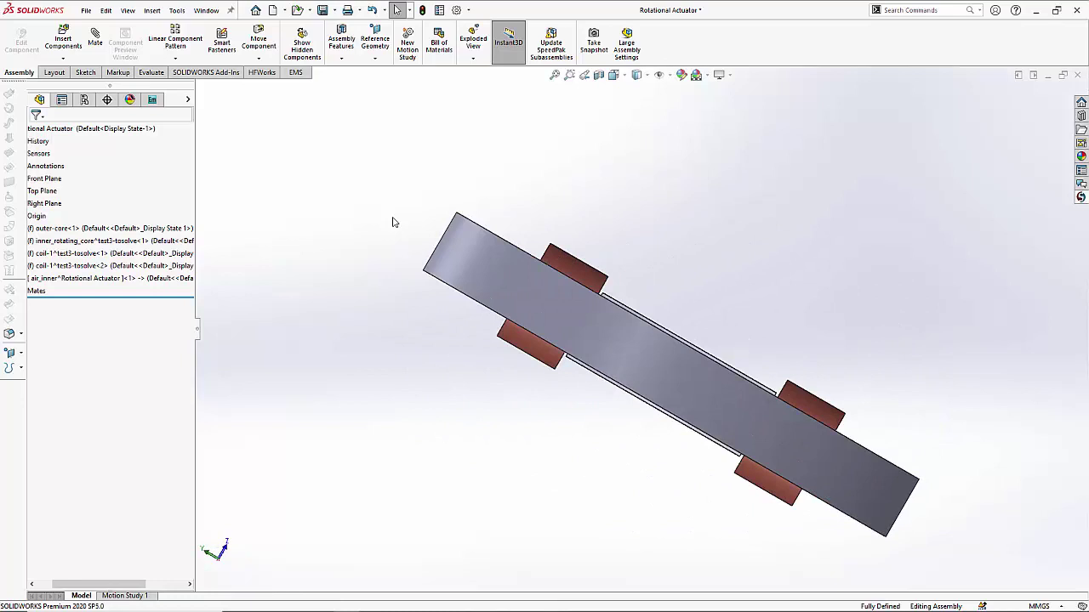
pyautogui.press('Down')
pyautogui.press('Down')
pyautogui.press('Down')
pyautogui.press('Down')
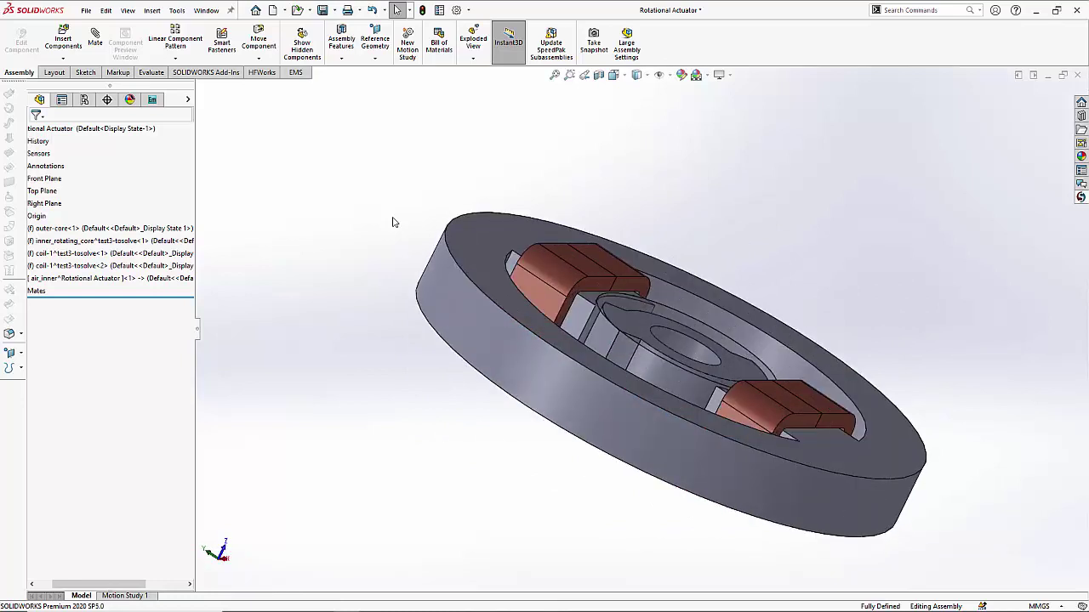
pyautogui.press('Down')
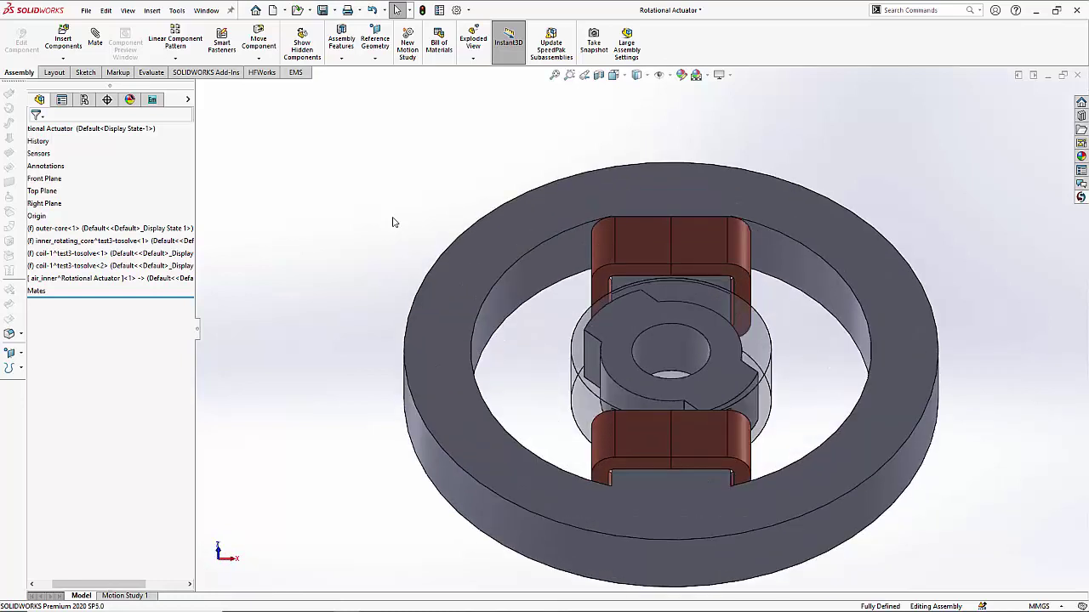
pyautogui.press('z')
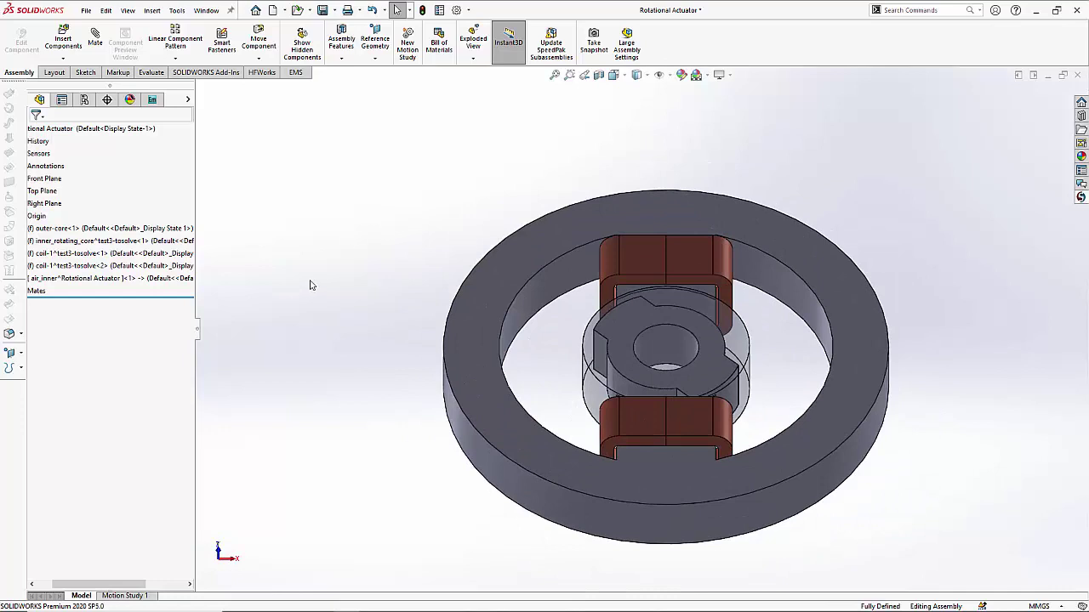
pyautogui.moveTo(149, 585); pyautogui.dragTo(132, 585)
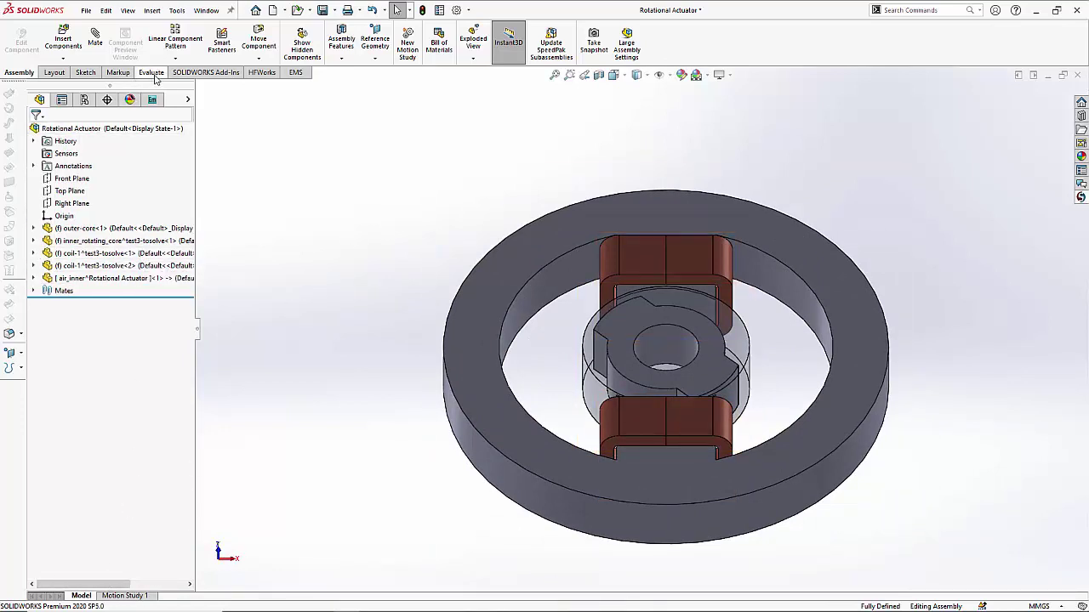
# Add another new part, Part3, sketching on its Front Plane in front view
pyautogui.click(61, 58)
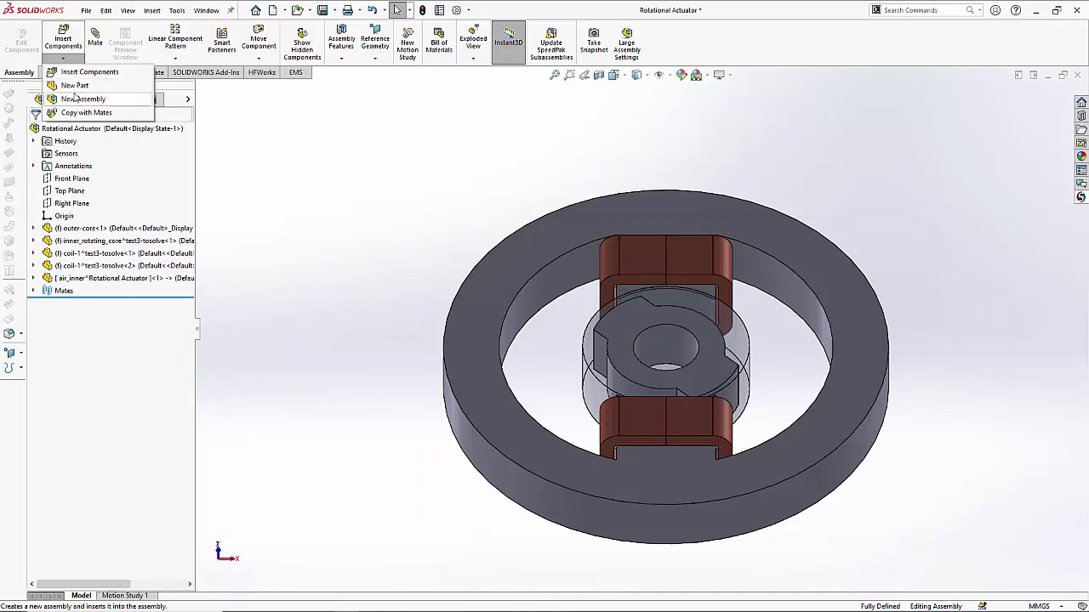
pyautogui.click(75, 88)
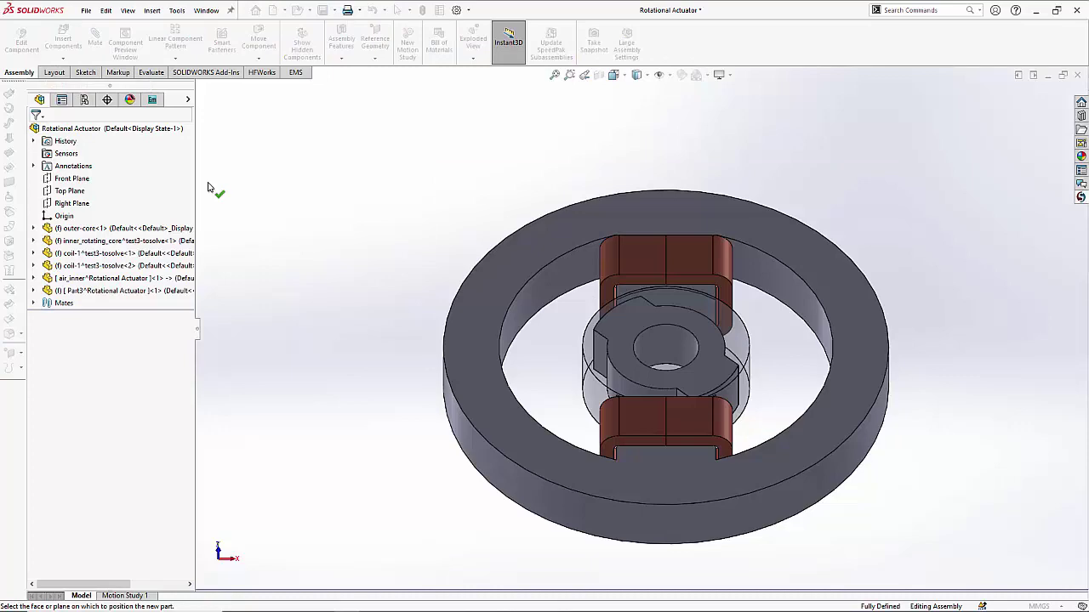
pyautogui.click(97, 189)
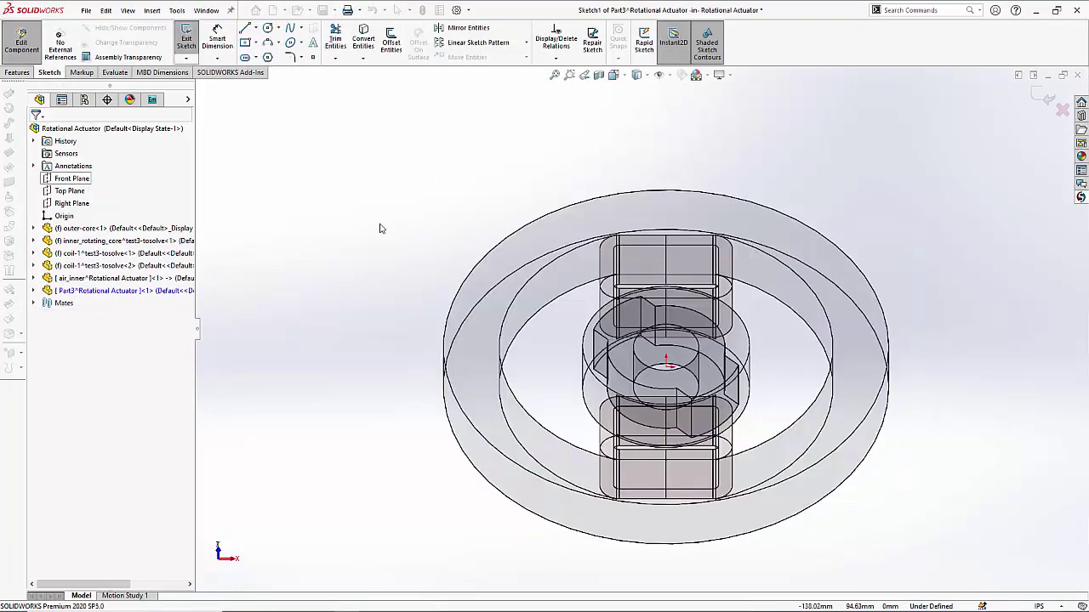
pyautogui.press('space')
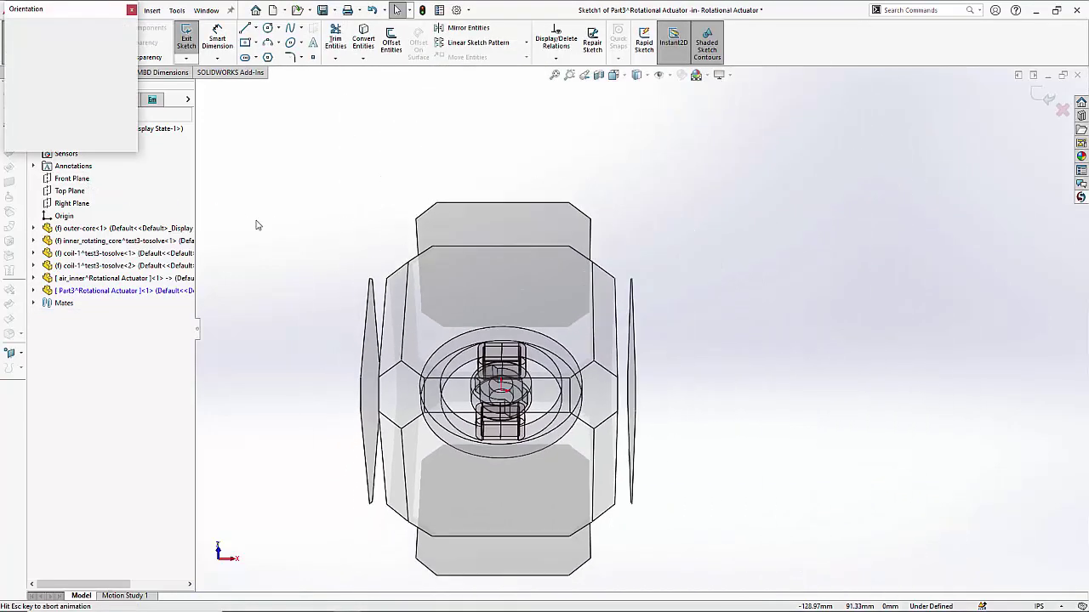
pyautogui.hotkey('ctrl', '1')
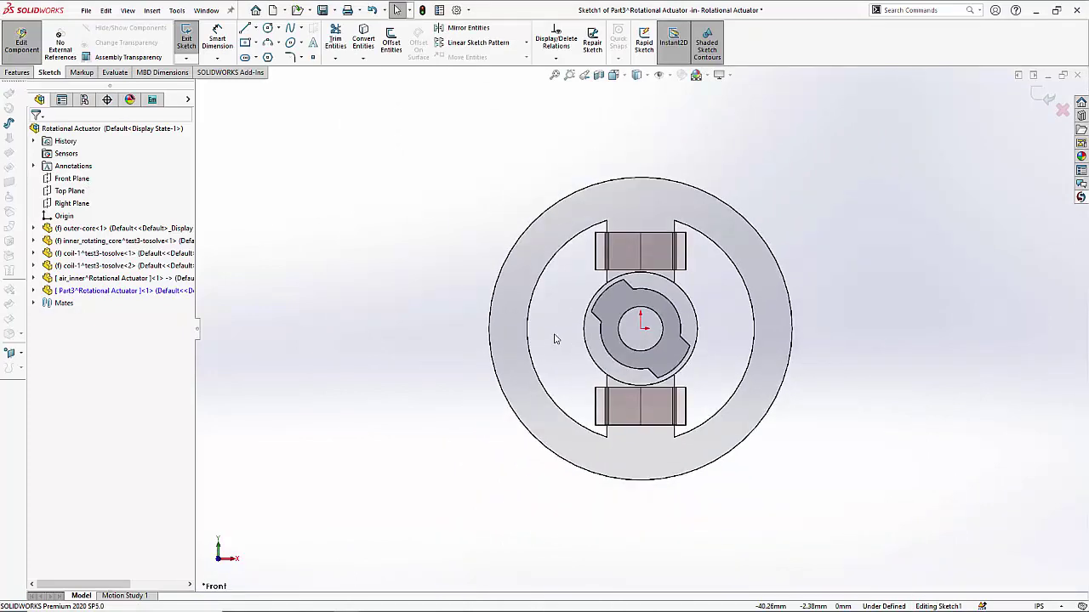
# Draw an origin-centred circle of radius 119.26 enclosing the whole actuator
pyautogui.click(268, 28)
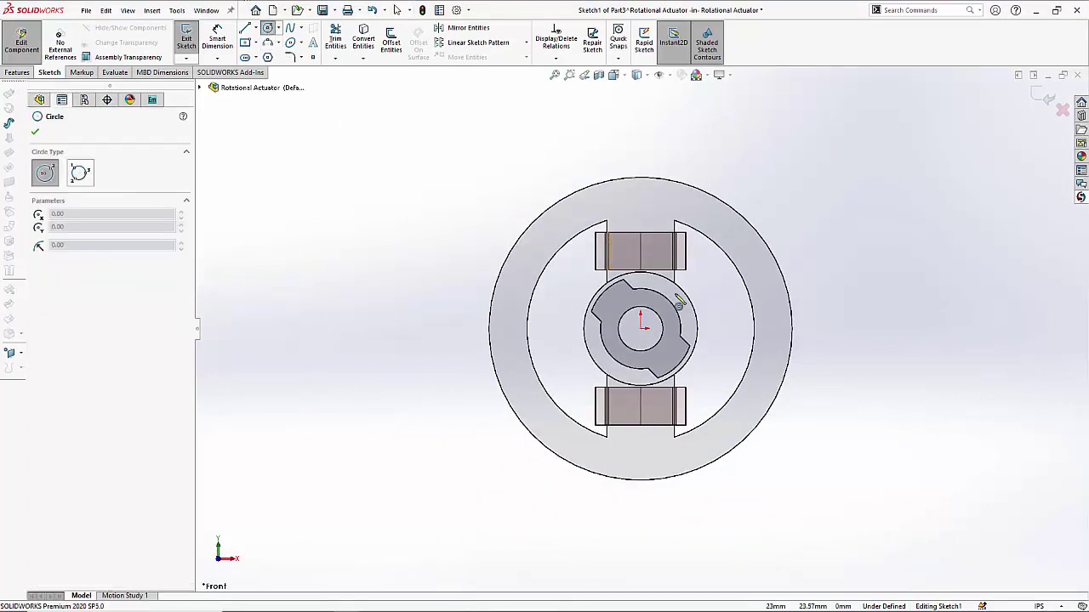
pyautogui.click(641, 325)
pyautogui.click(764, 193)
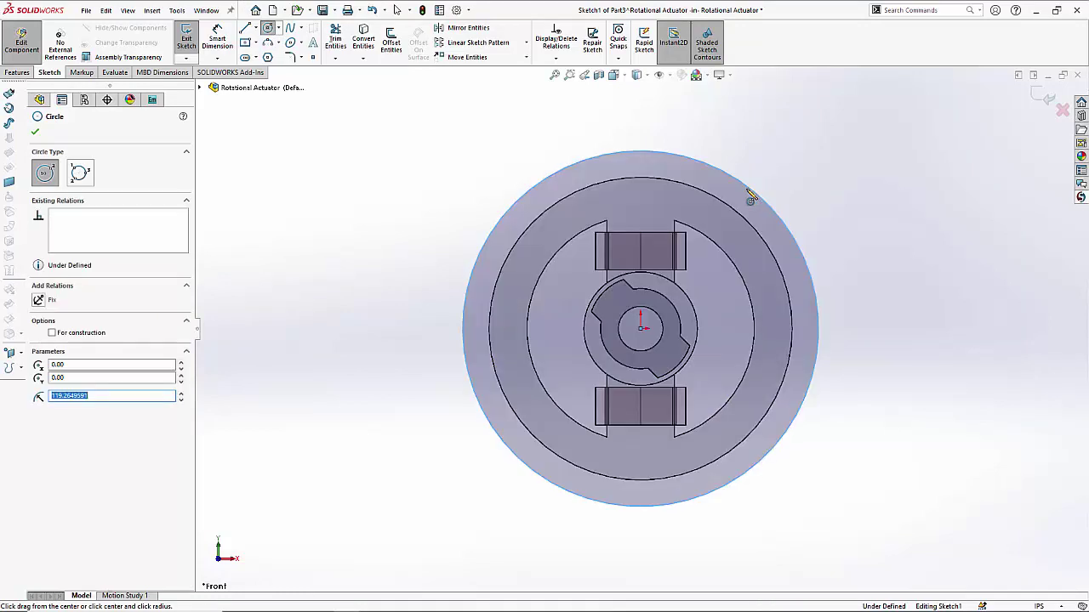
pyautogui.moveTo(433, 229); pyautogui.dragTo(315, 161, button='middle')
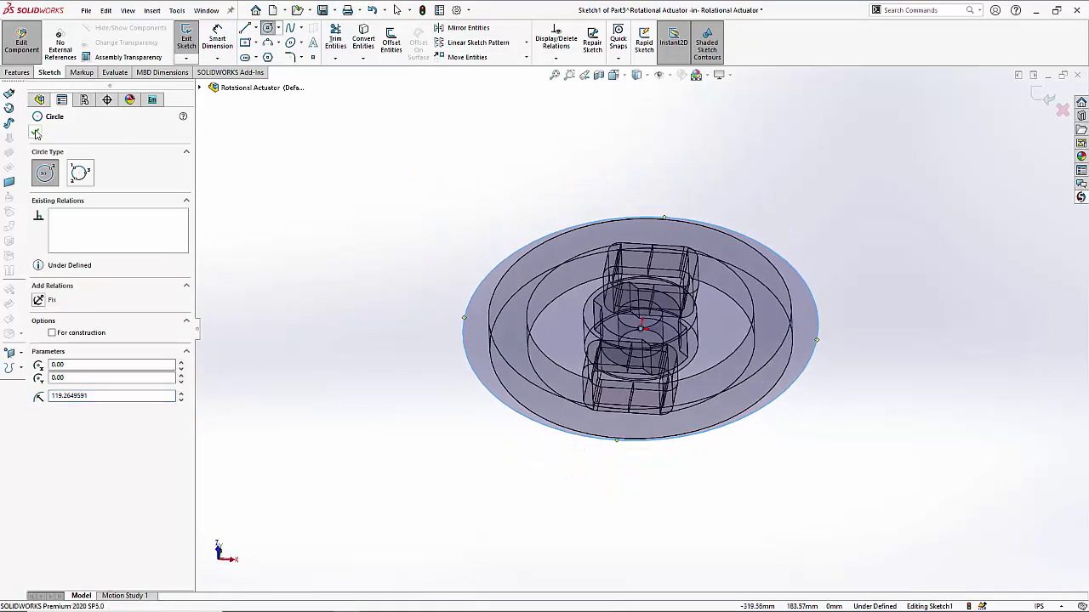
# Extrude the circle mid-plane to 3.05in, forming a cylinder around the entire actuator
pyautogui.click(17, 73)
pyautogui.click(188, 45)
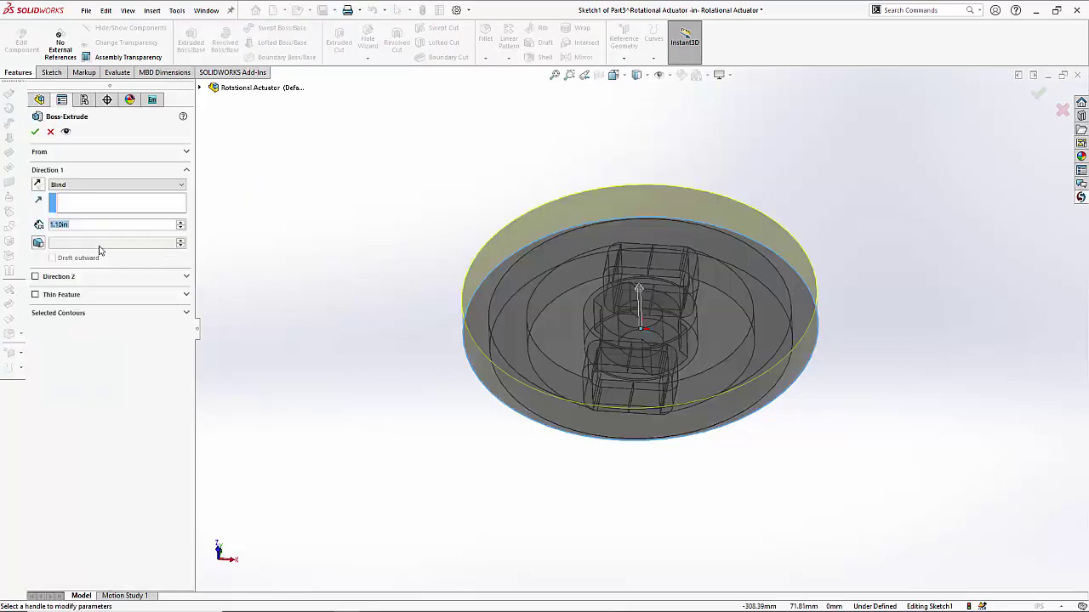
pyautogui.click(115, 185)
pyautogui.click(85, 234)
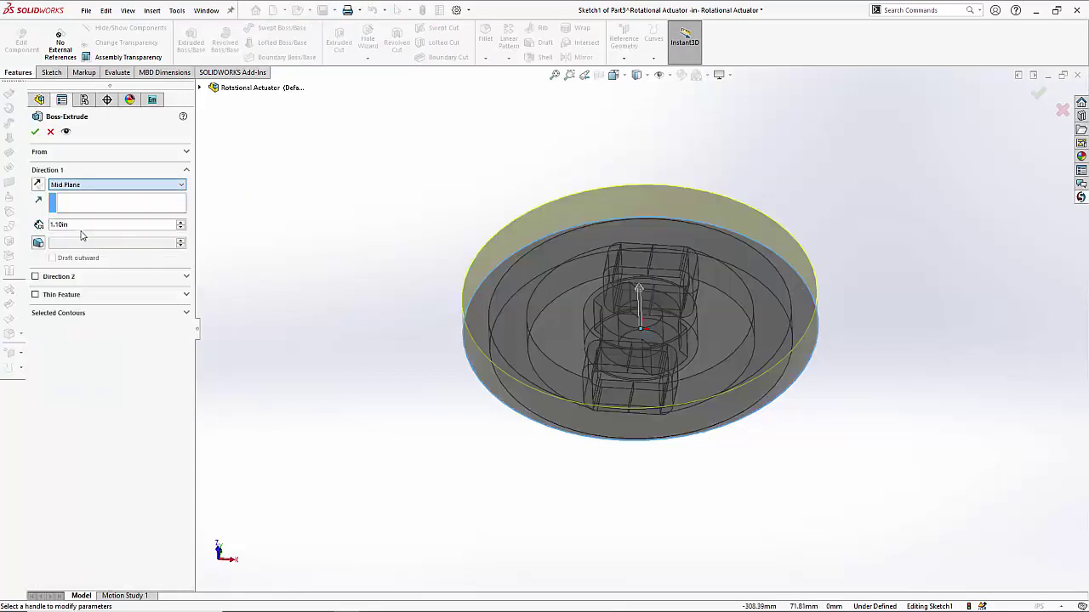
pyautogui.moveTo(294, 321); pyautogui.dragTo(316, 208, button='middle')
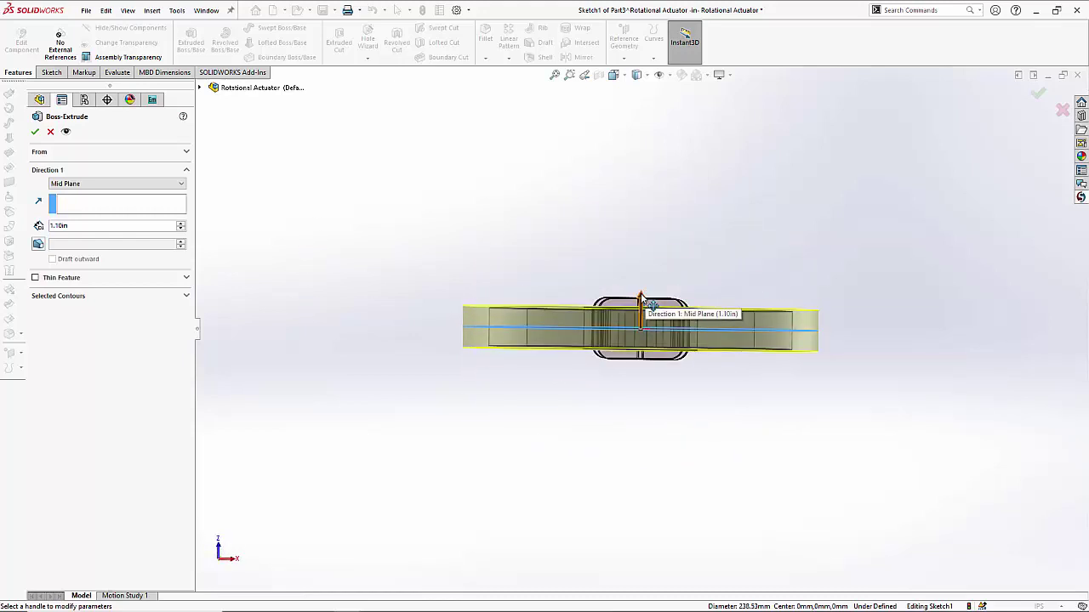
pyautogui.moveTo(644, 308); pyautogui.dragTo(645, 259)
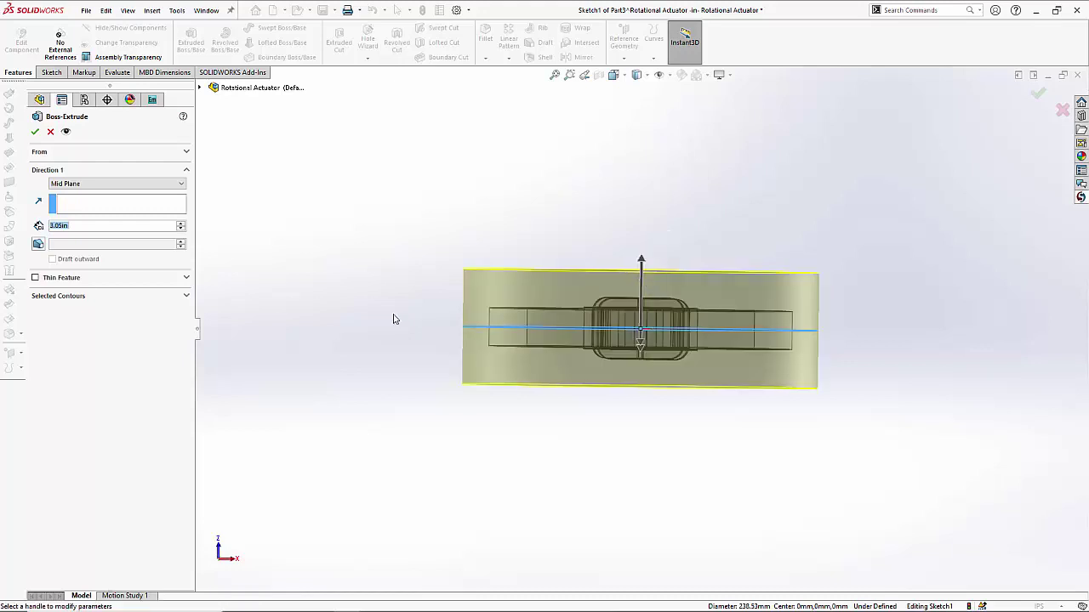
pyautogui.moveTo(394, 318); pyautogui.dragTo(402, 363, button='middle')
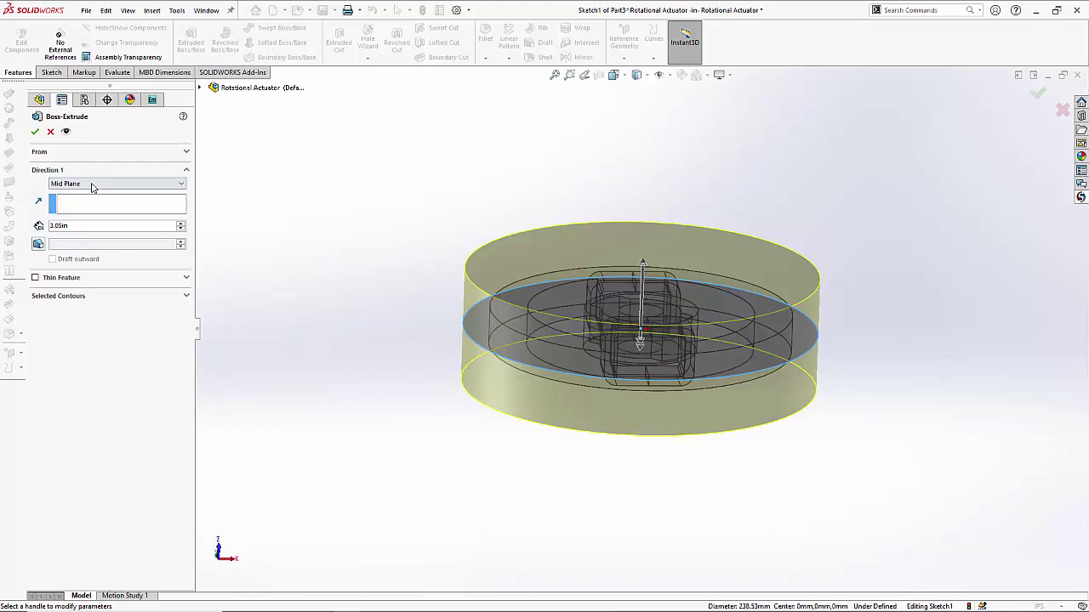
pyautogui.click(35, 130)
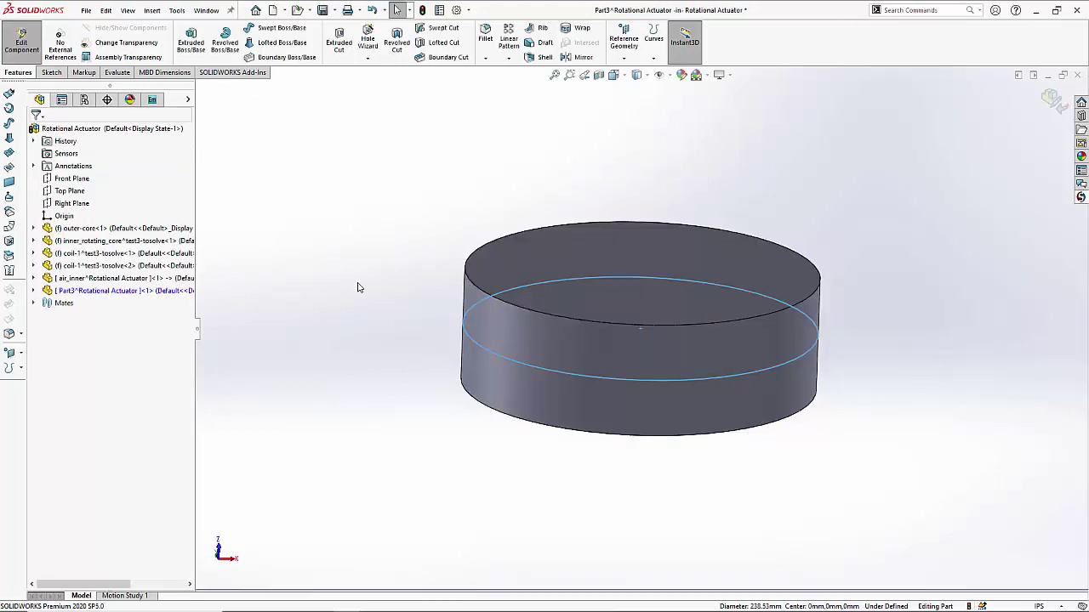
# Rename the Part3 component to air_outer
pyautogui.rightClick(143, 296)
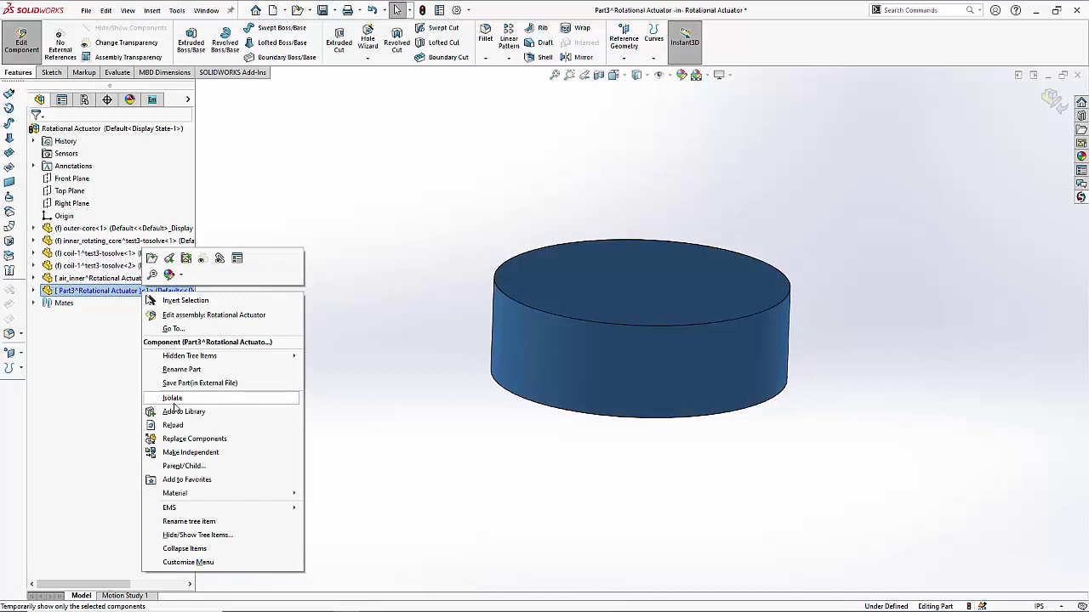
pyautogui.click(181, 369)
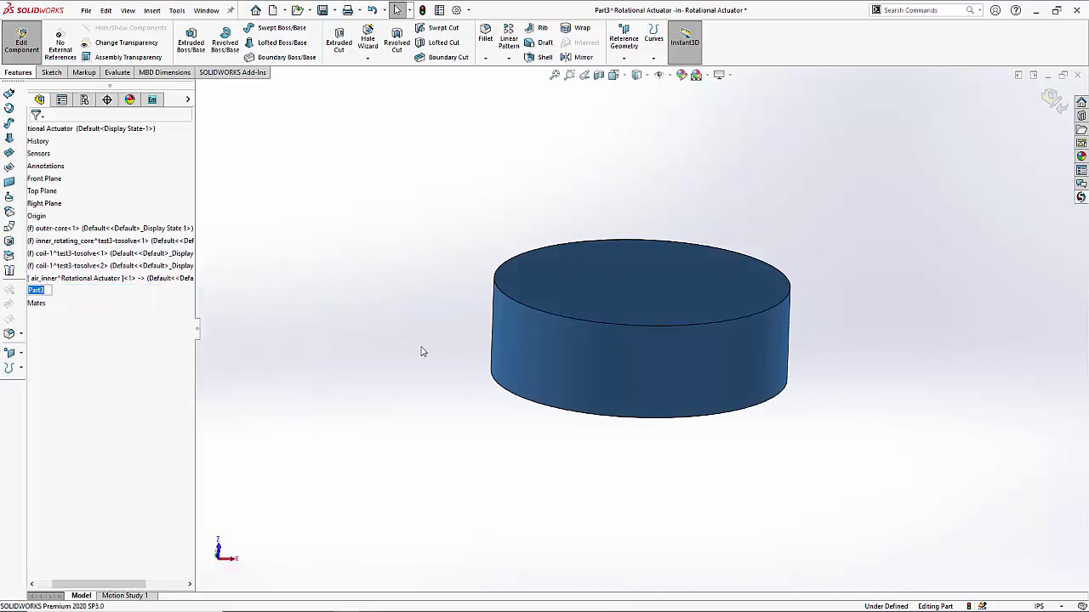
pyautogui.write('air_outer')
pyautogui.click(420, 351)
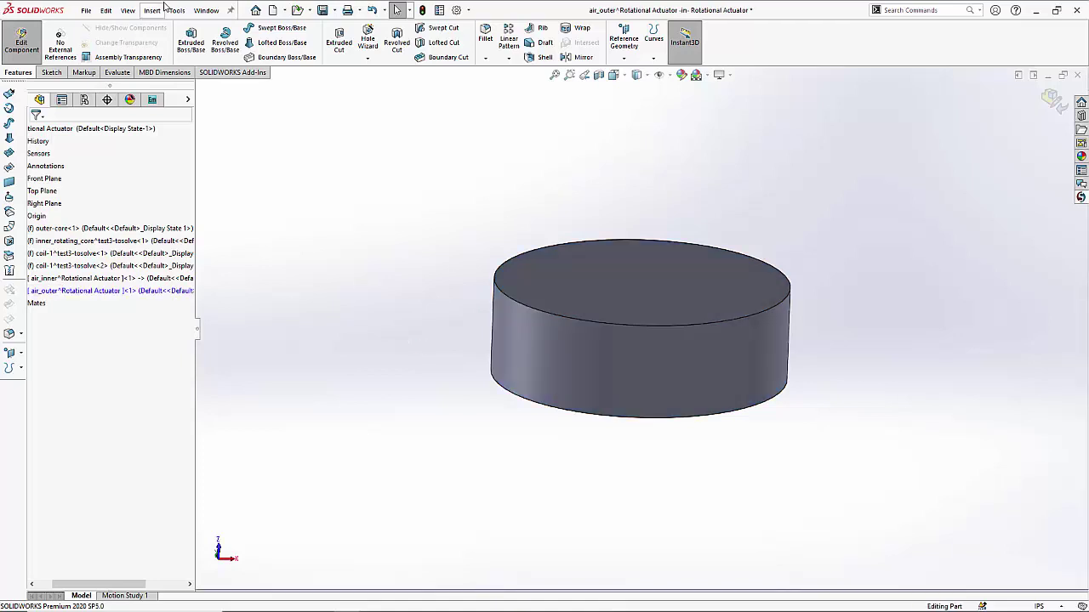
# Cut a cavity in air_outer from both coils, outer-core, inner_rotating_core and air_inner
pyautogui.click(151, 10)
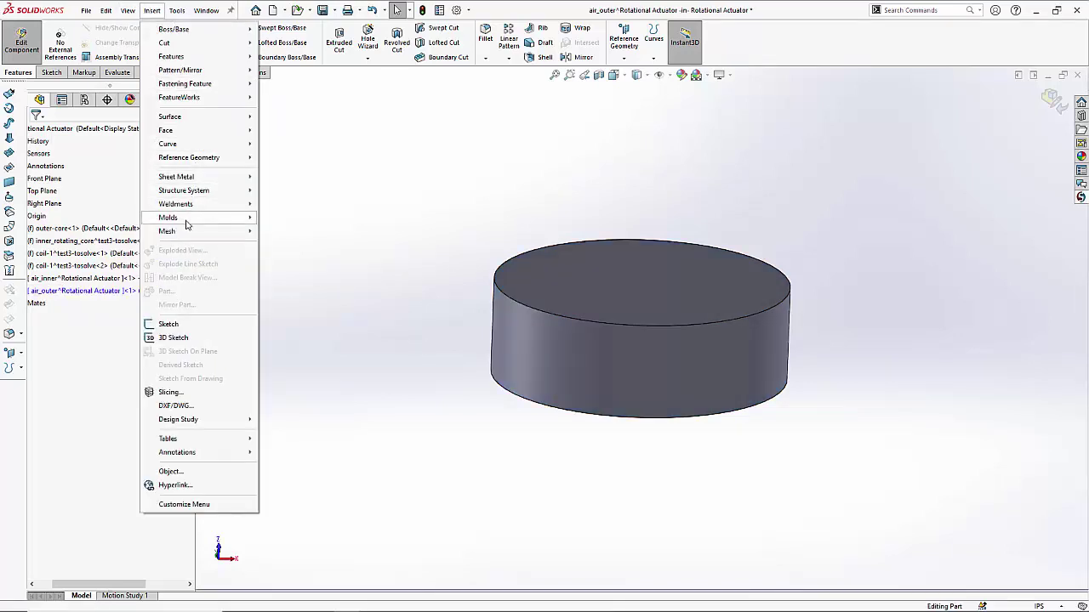
pyautogui.moveTo(204, 218)
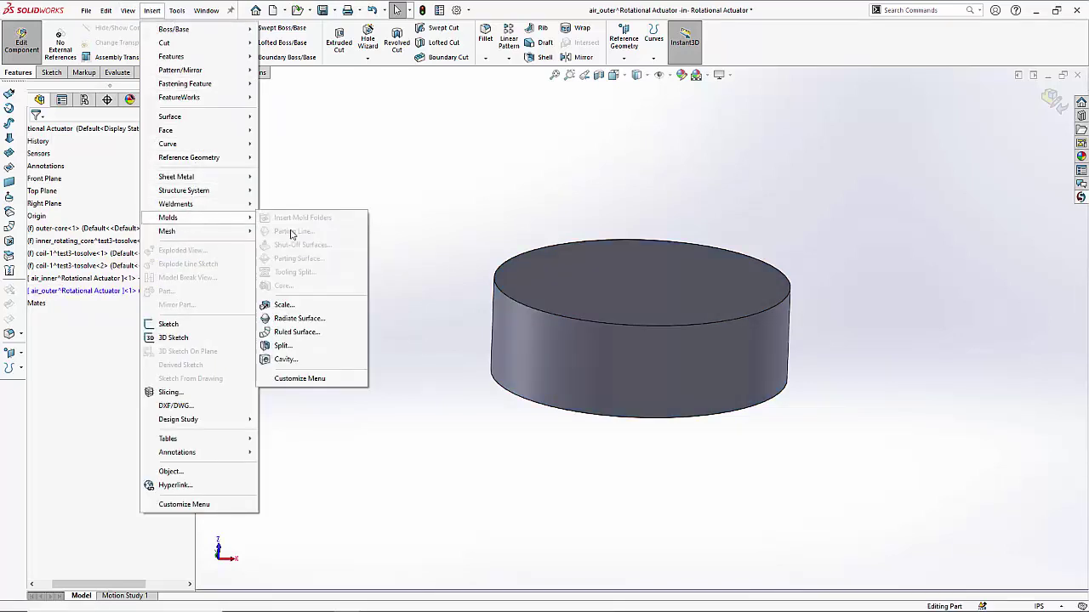
pyautogui.click(301, 361)
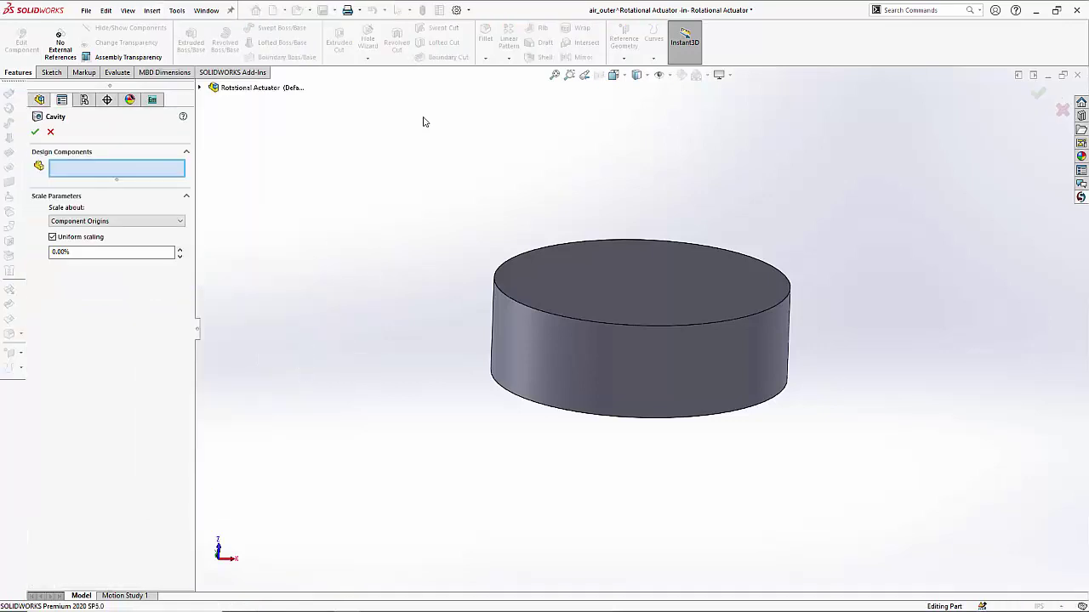
pyautogui.moveTo(374, 146); pyautogui.dragTo(890, 515)
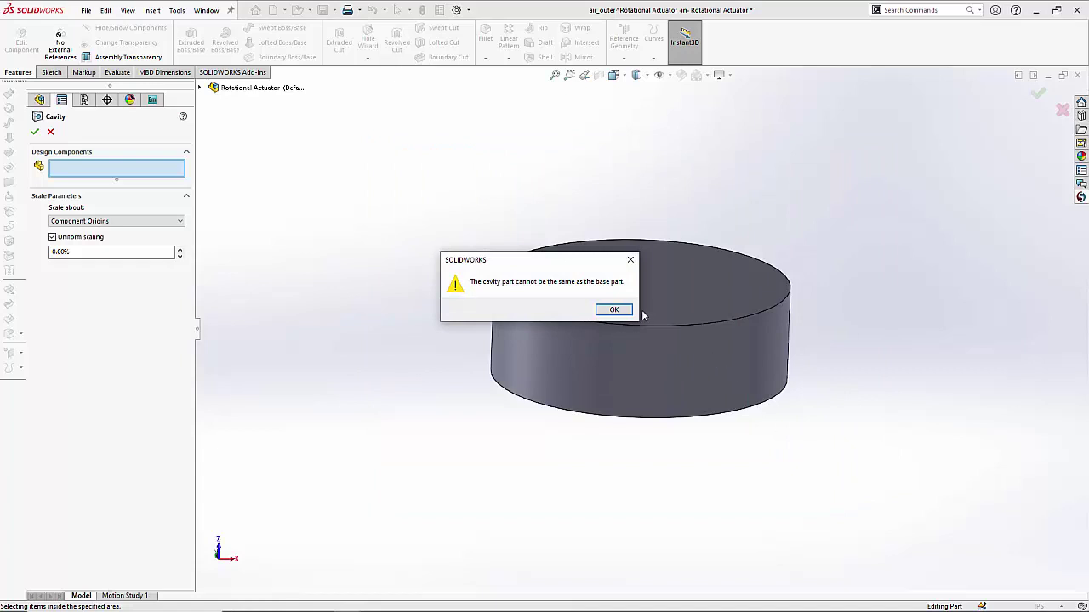
pyautogui.click(614, 309)
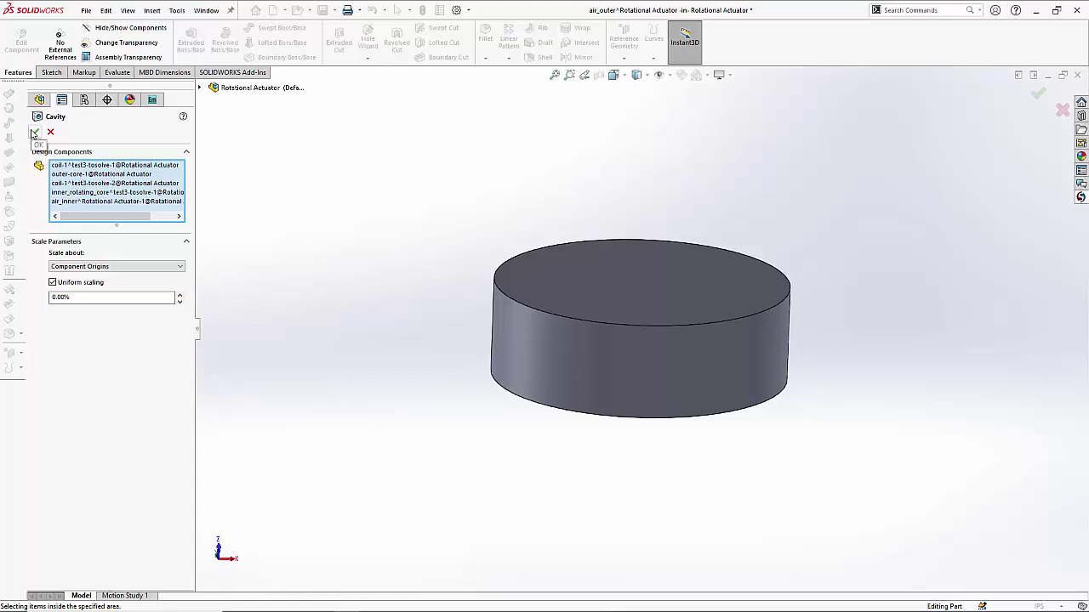
pyautogui.click(34, 133)
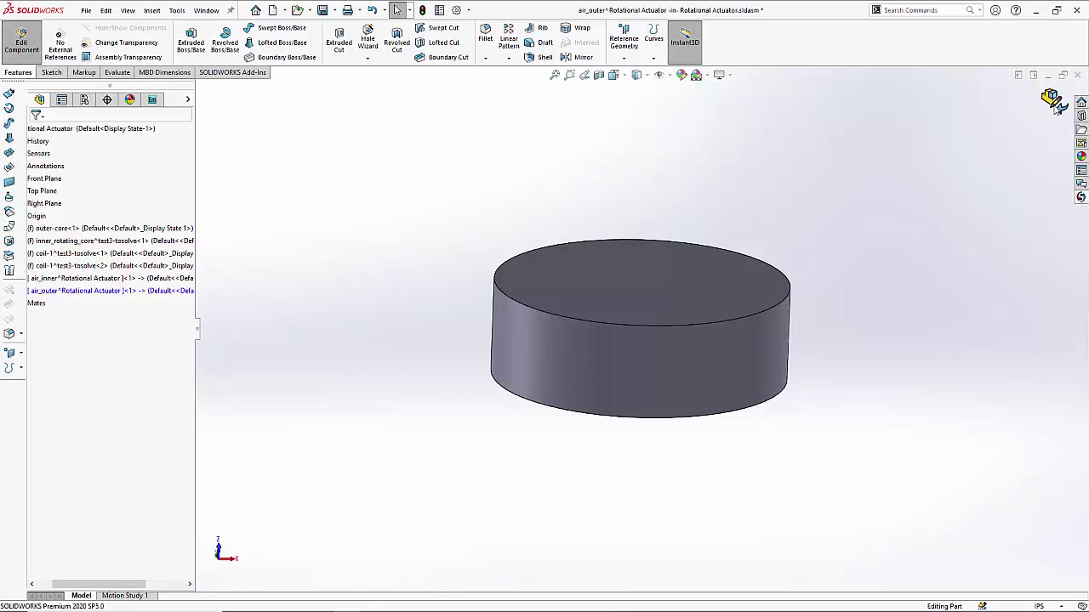
# Exit Edit Component to return to the top-level assembly and make the air_outer cylinder transparent
pyautogui.click(1053, 100)
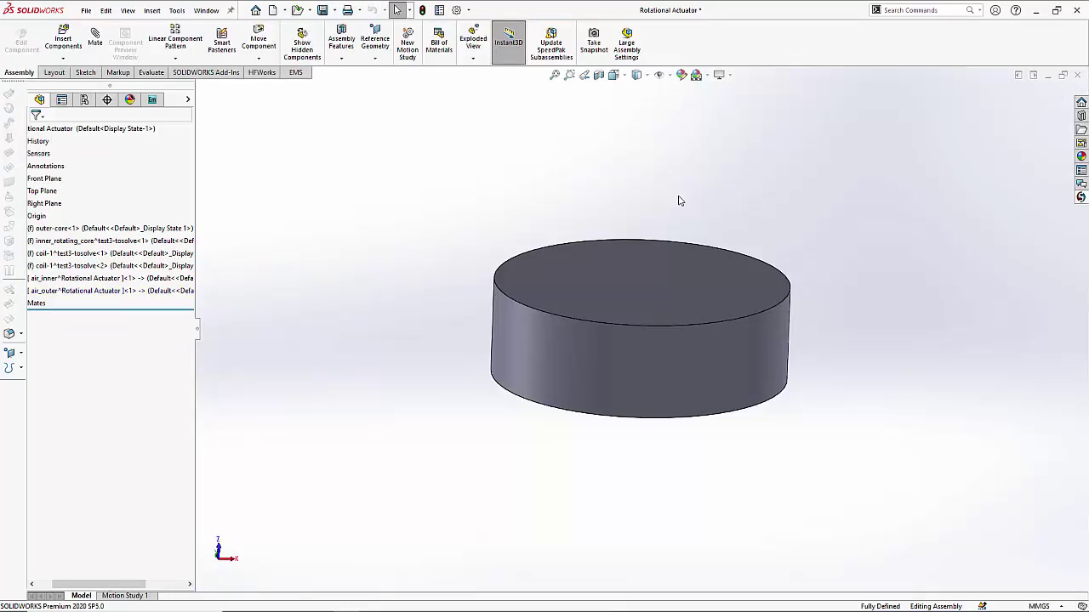
pyautogui.rightClick(656, 255)
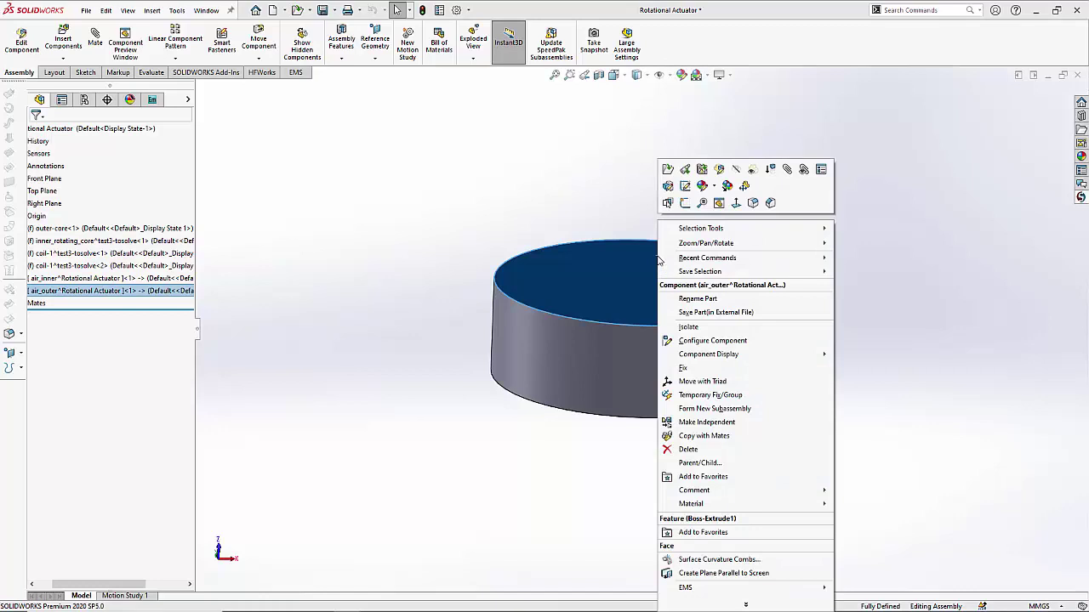
pyautogui.click(760, 185)
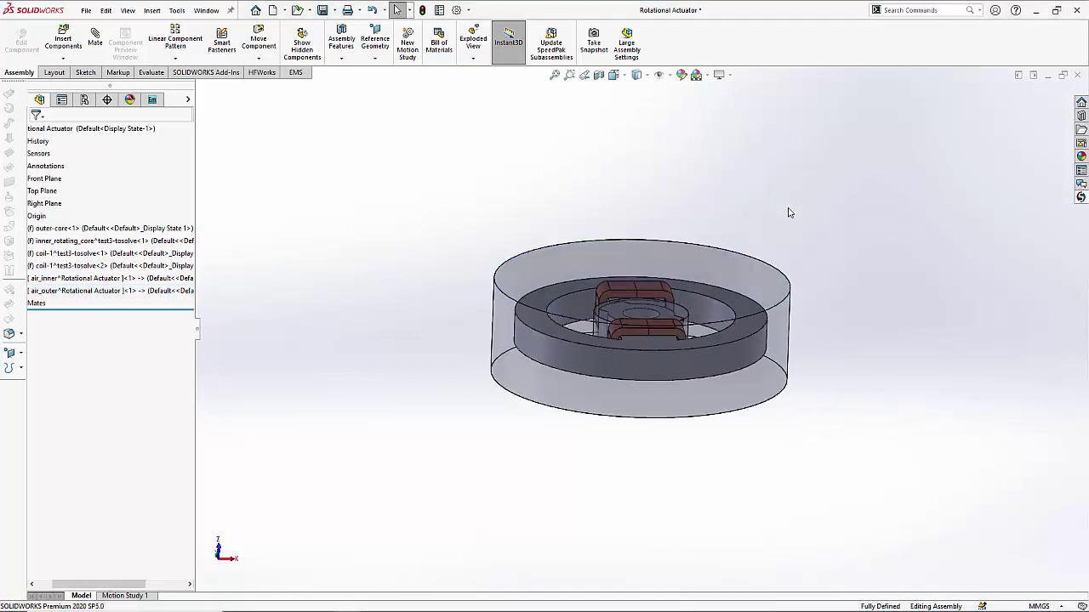